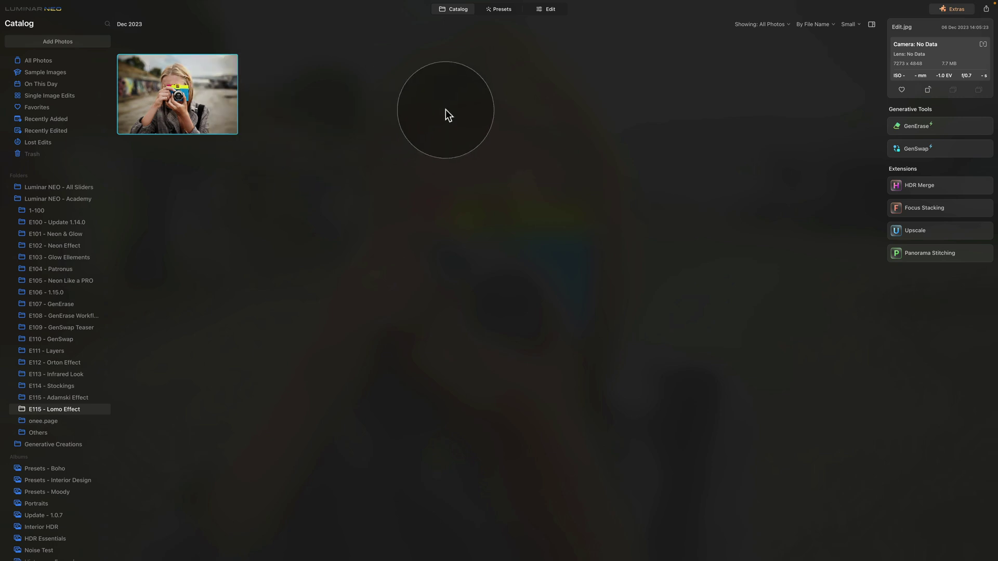
- Open the photo in the editor and set Develop Smart Contrast 47, Highlights 100, Shadows -100
click(544, 11)
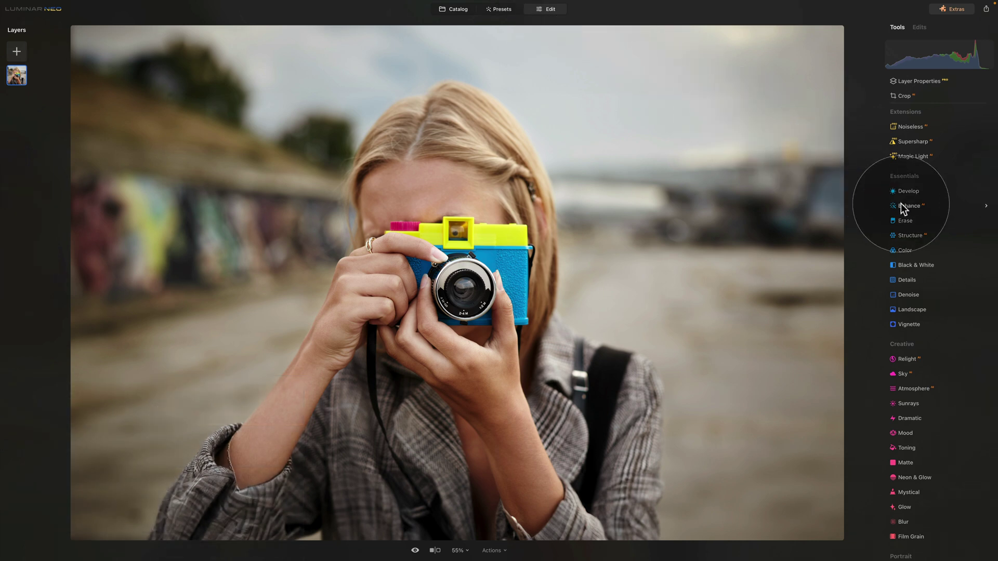
click(908, 191)
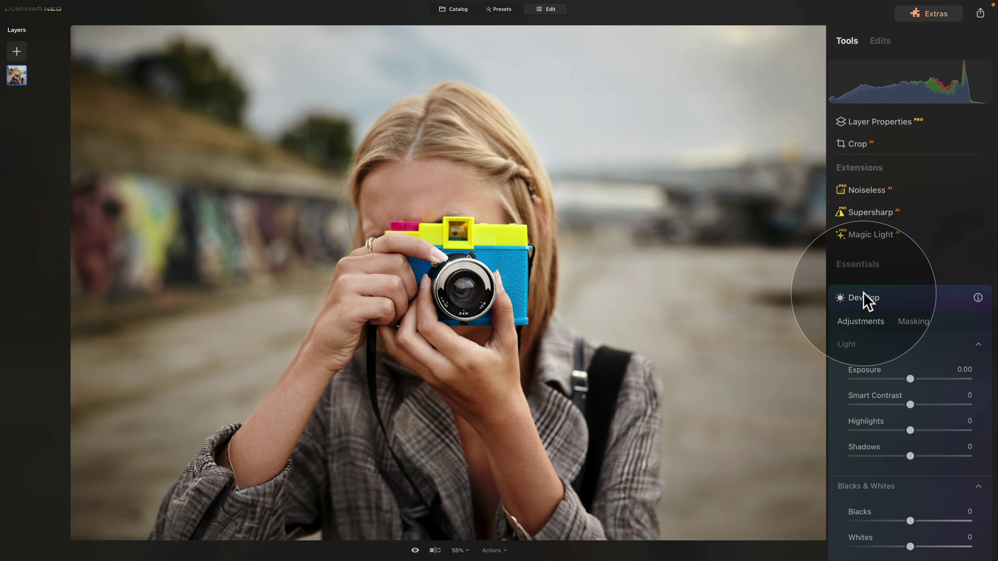
scroll(863, 297, down, 5)
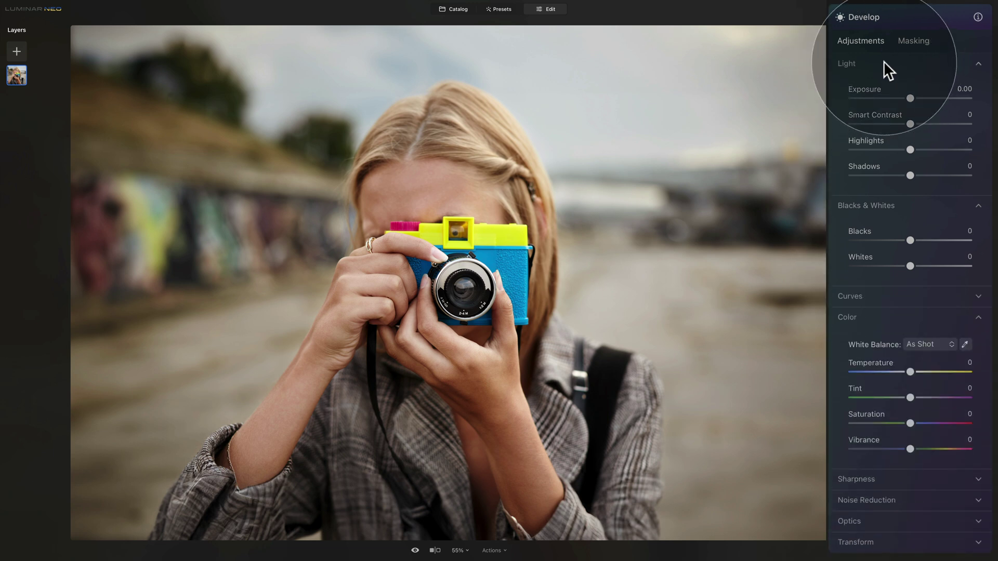
drag(911, 123, 935, 136)
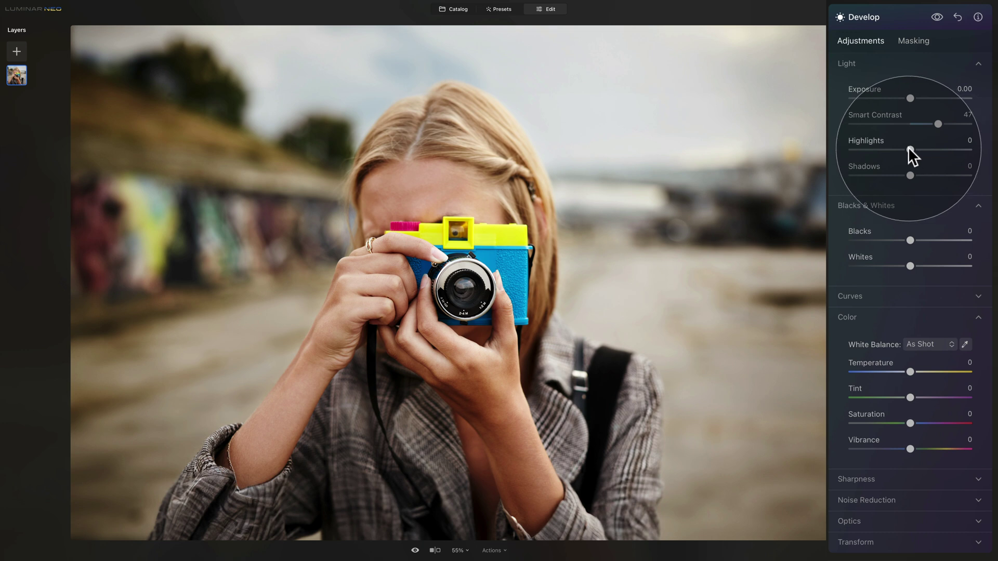
drag(910, 150, 968, 149)
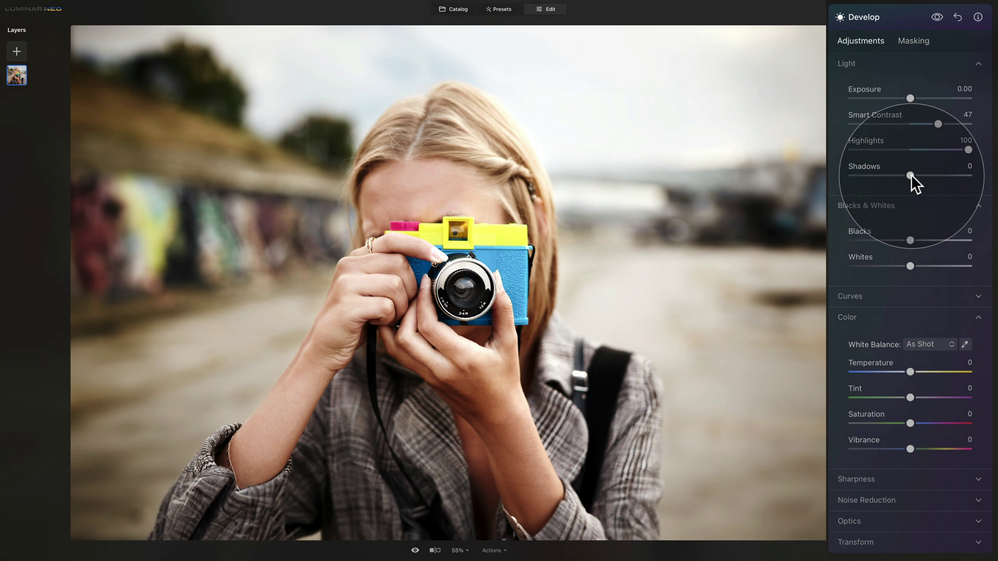
drag(907, 177, 830, 176)
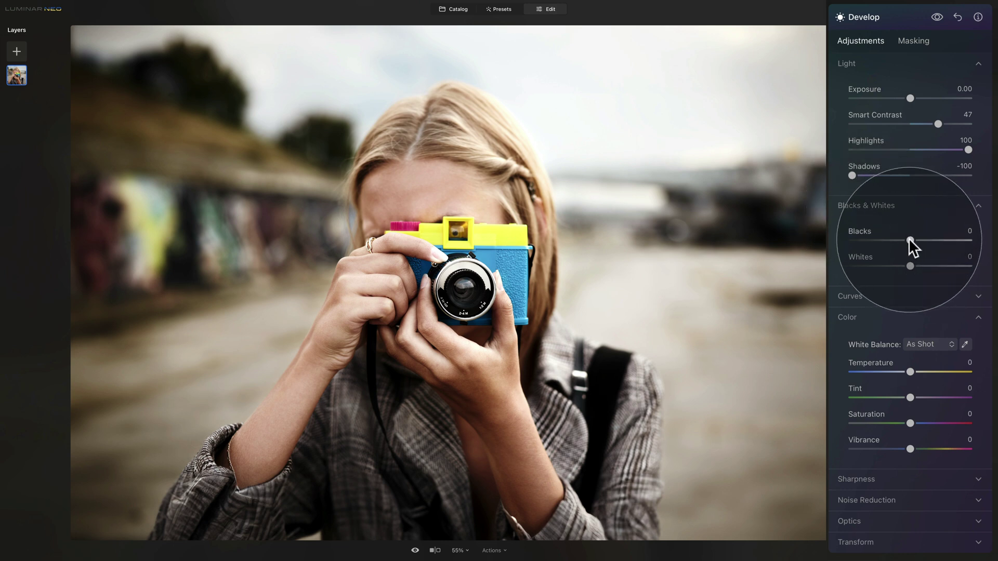
- Drag Blacks to -39 and Whites to 25, then collapse the Blacks & Whites section
drag(908, 238, 893, 237)
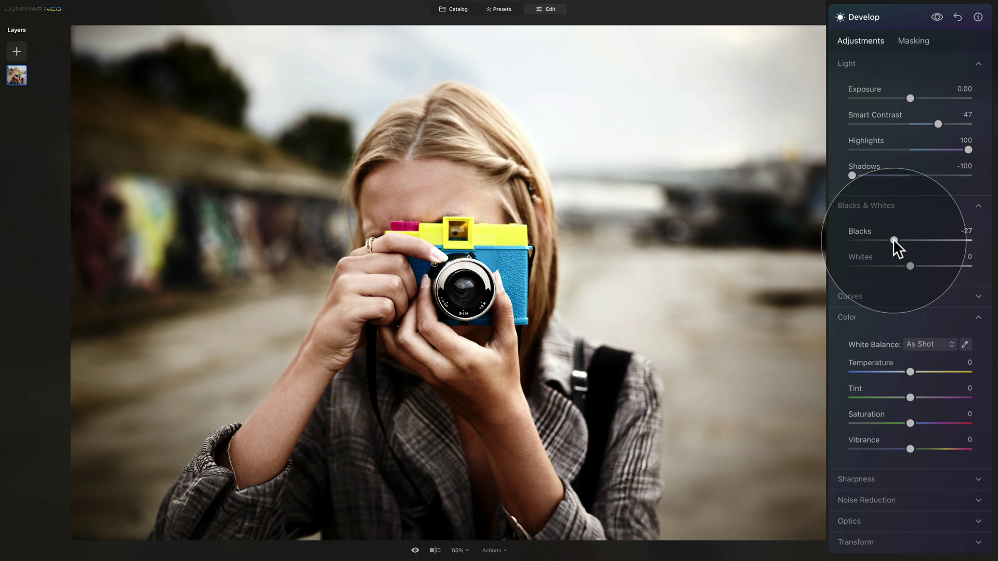
drag(894, 240, 881, 238)
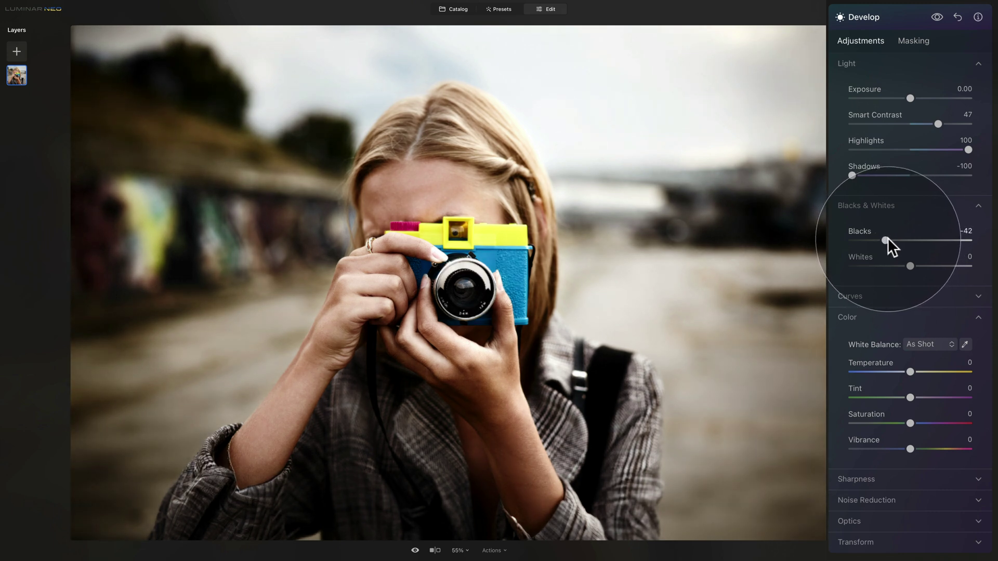
click(888, 240)
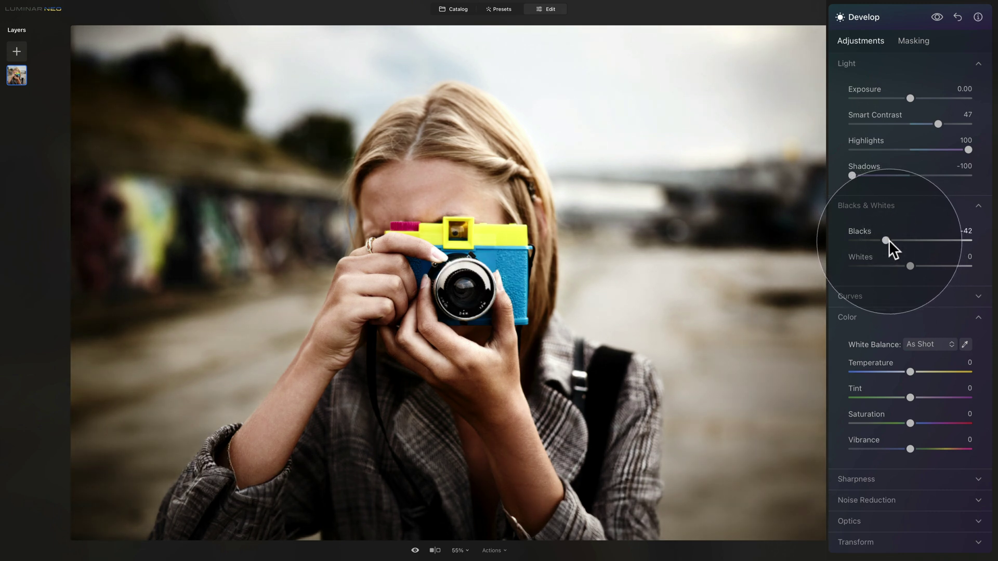
drag(889, 240, 890, 237)
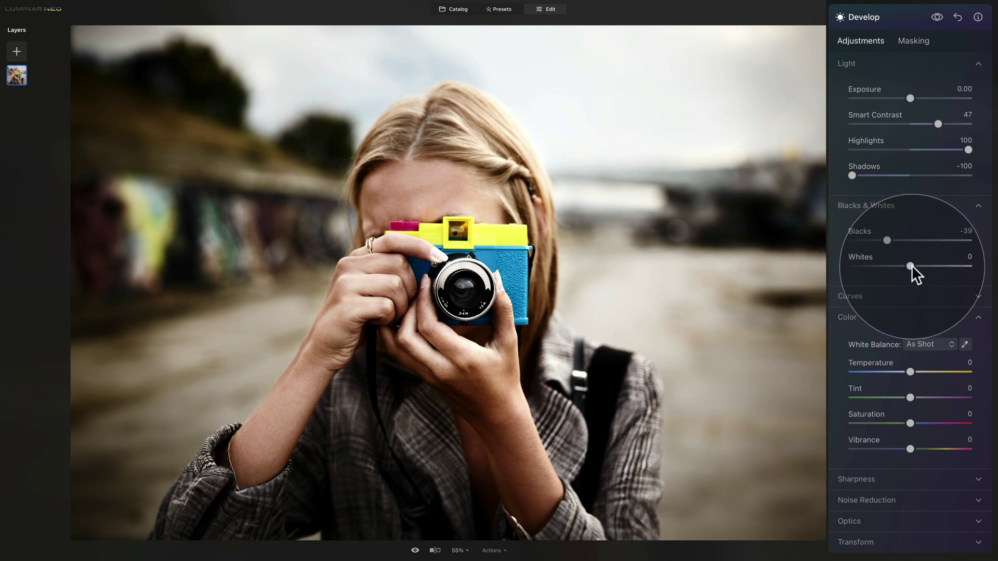
drag(908, 266, 925, 268)
click(924, 270)
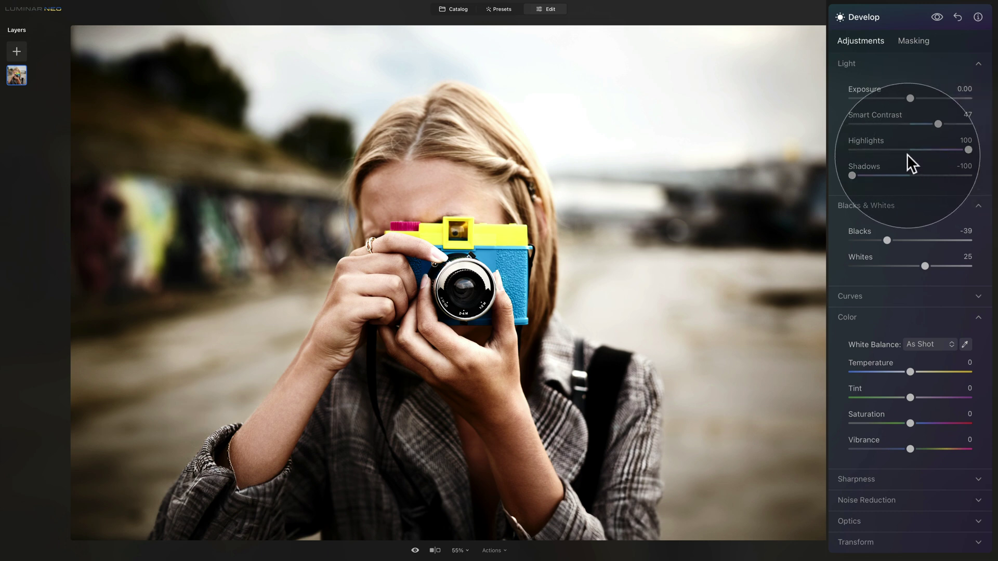
click(900, 204)
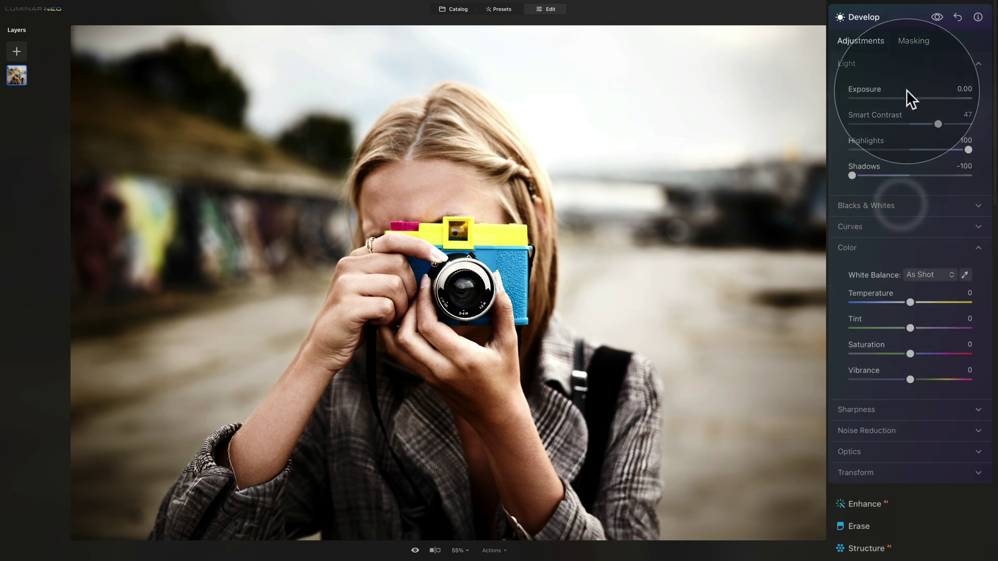
- Collapse Light, then set Color Temperature to 2, Tint to 2 and Saturation to 25
click(872, 63)
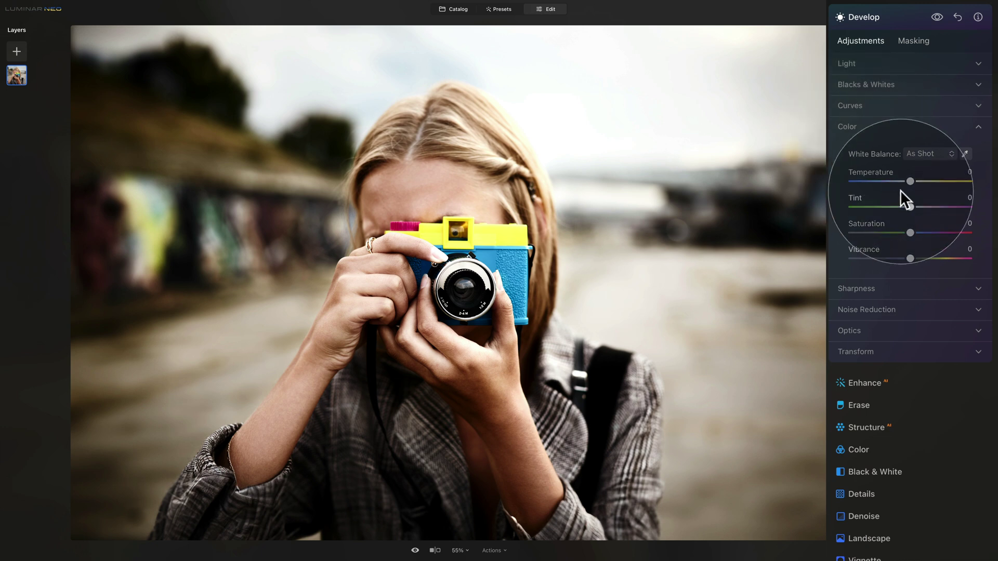
click(909, 180)
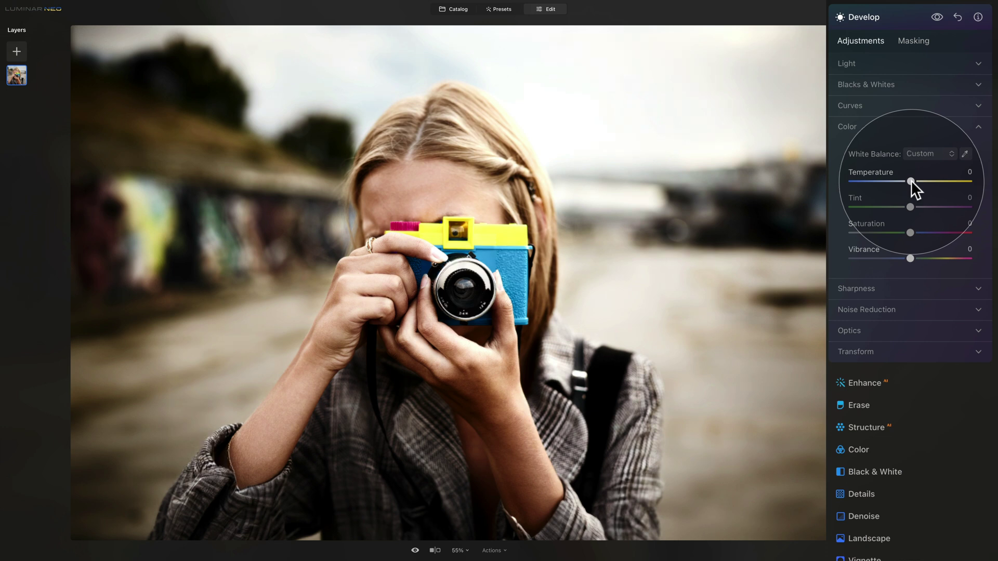
drag(911, 179, 911, 180)
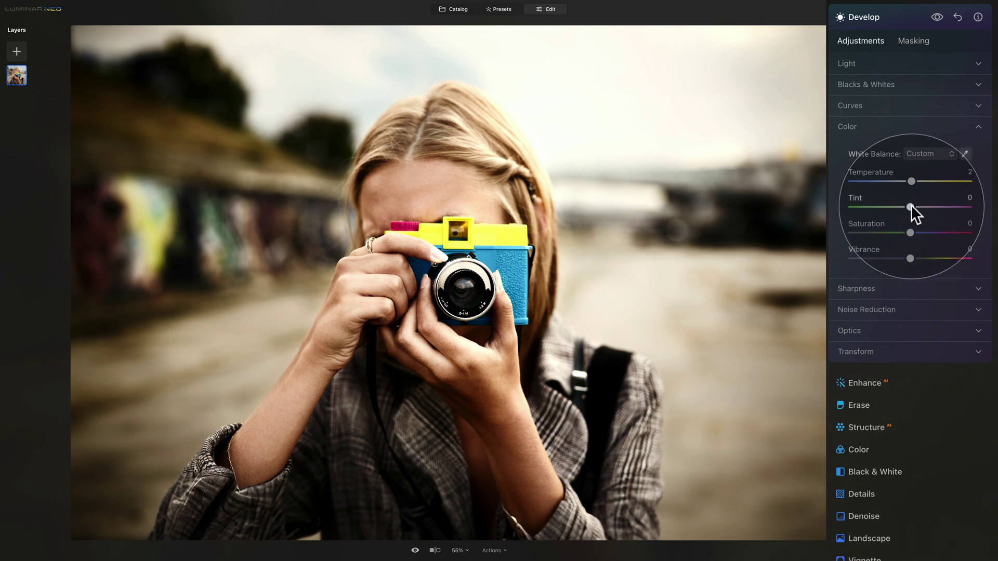
drag(912, 204, 913, 206)
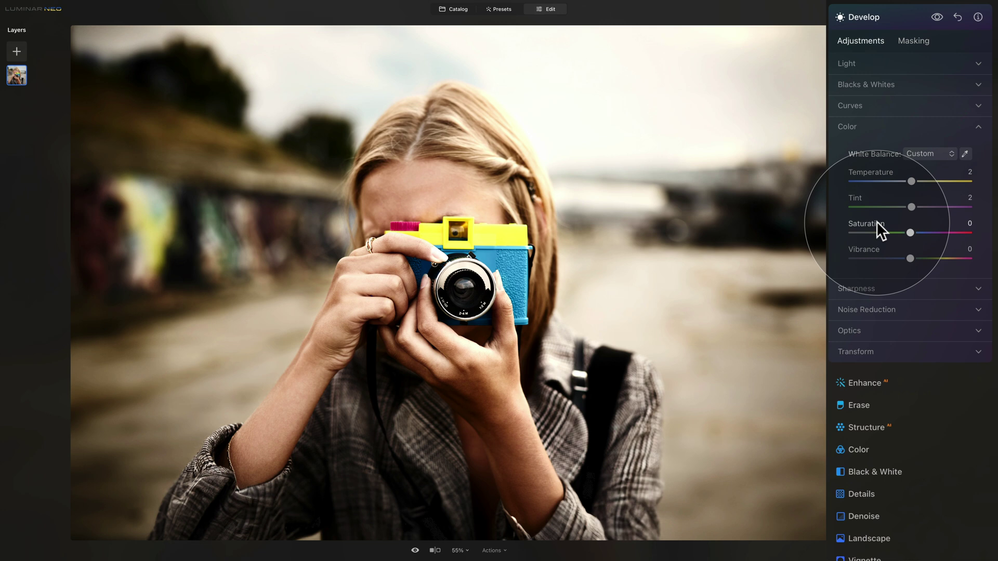
drag(908, 232, 924, 235)
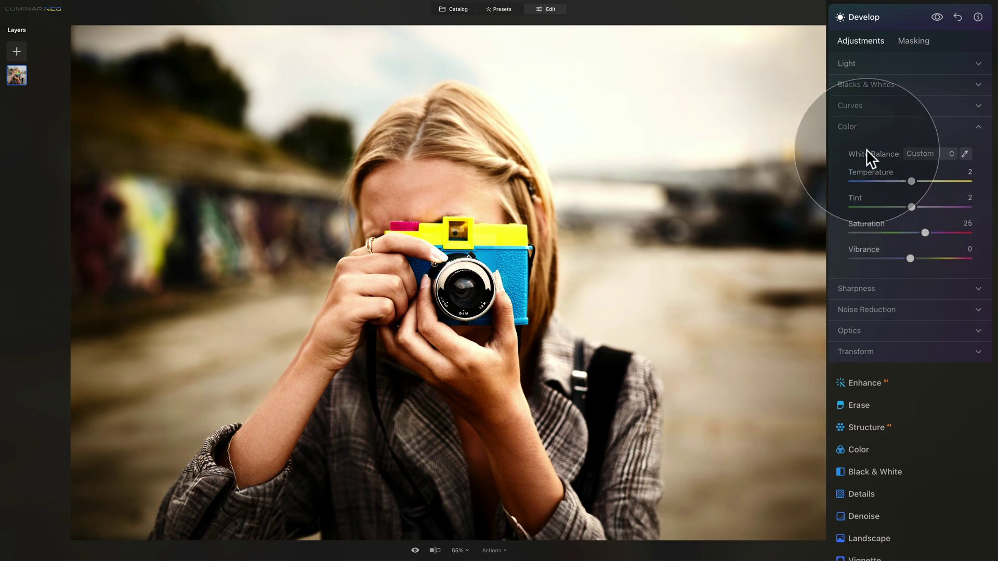
- Collapse Color, set Optics Lens Distortion to 41, then collapse Optics
click(875, 129)
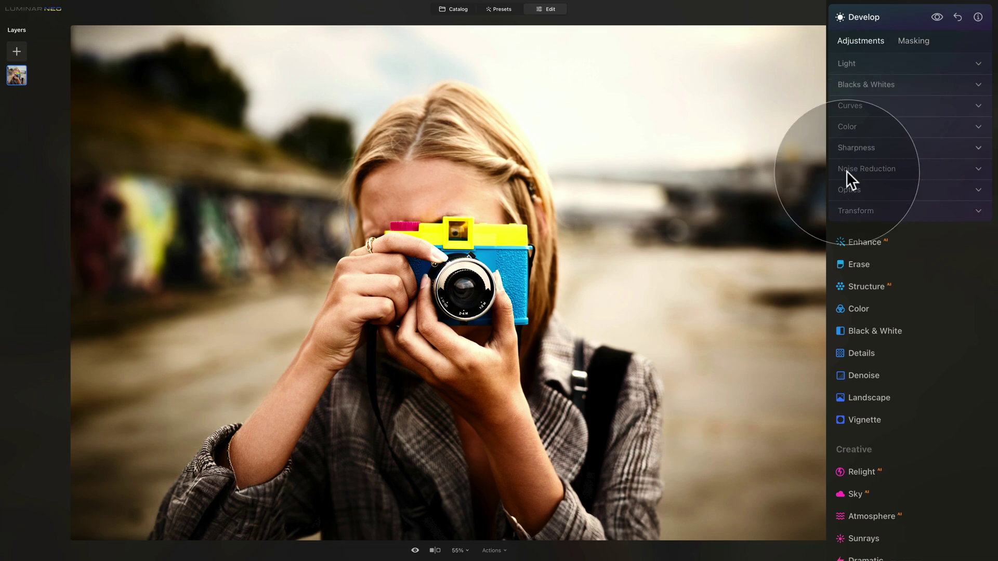
click(855, 190)
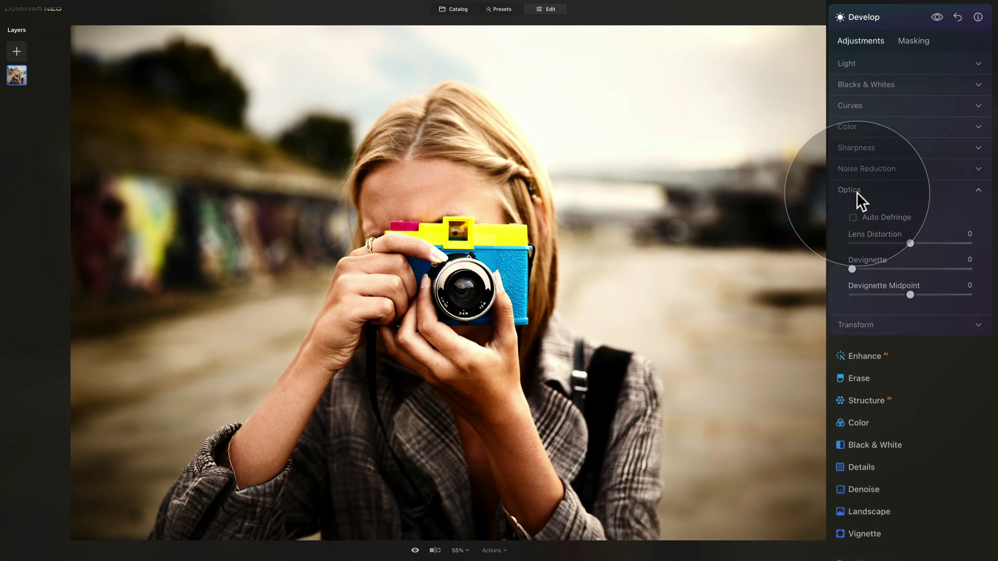
mouse_move(886, 230)
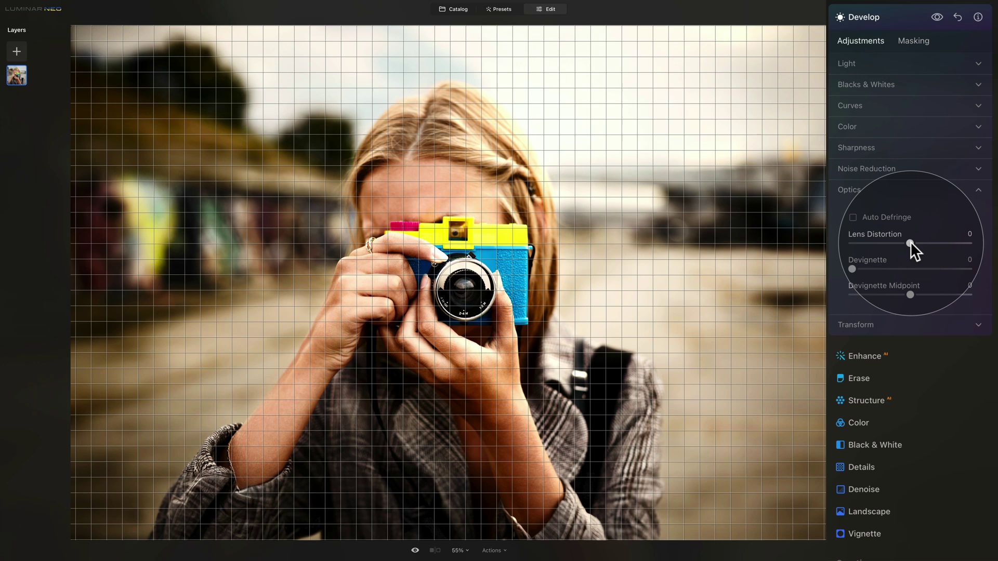
drag(909, 242, 896, 243)
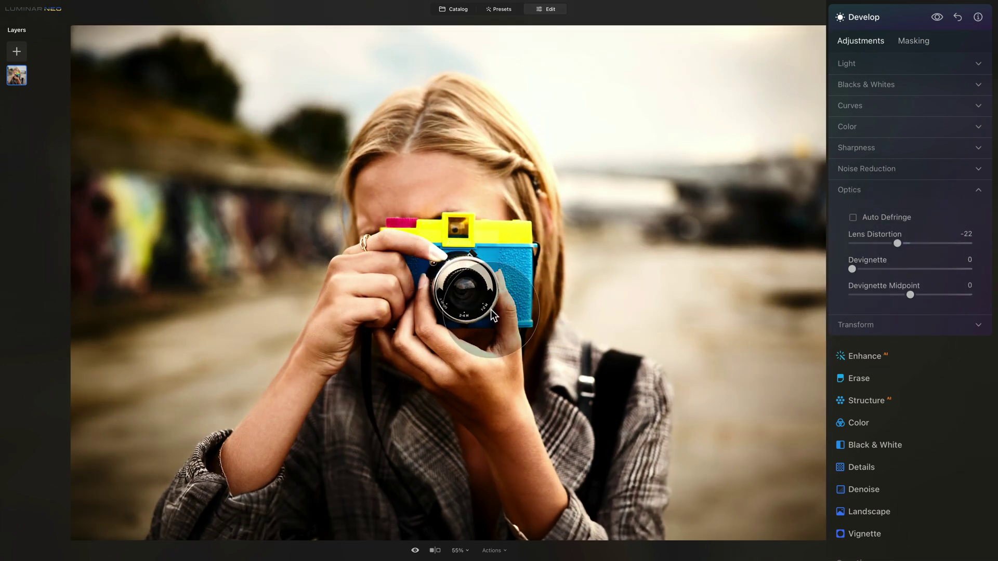
drag(897, 243, 928, 243)
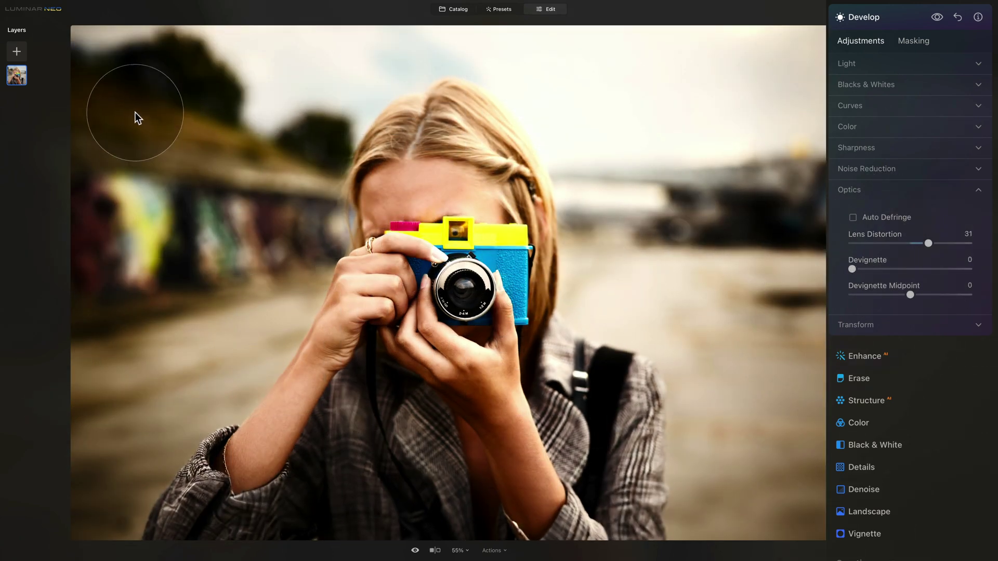
drag(928, 243, 934, 242)
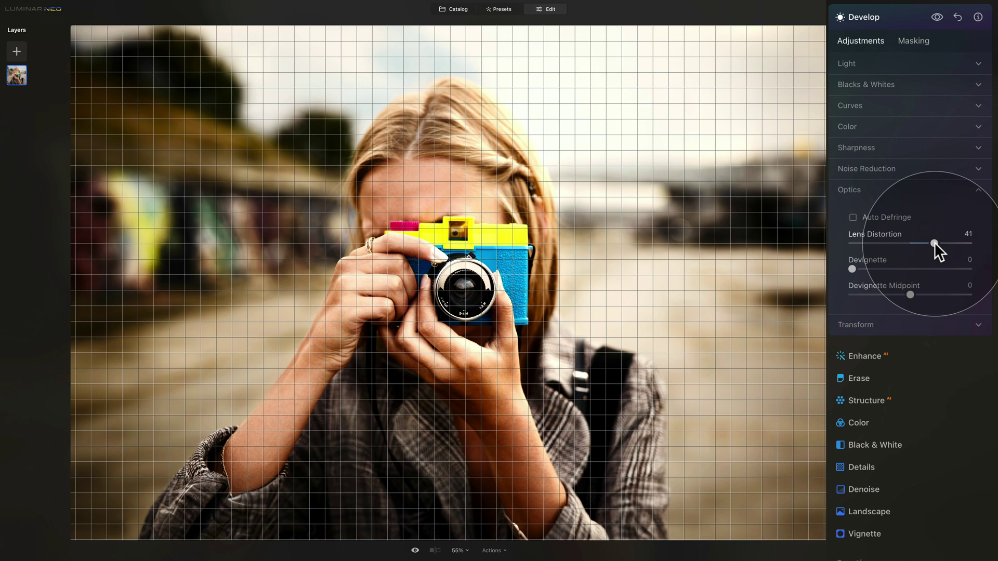
click(884, 189)
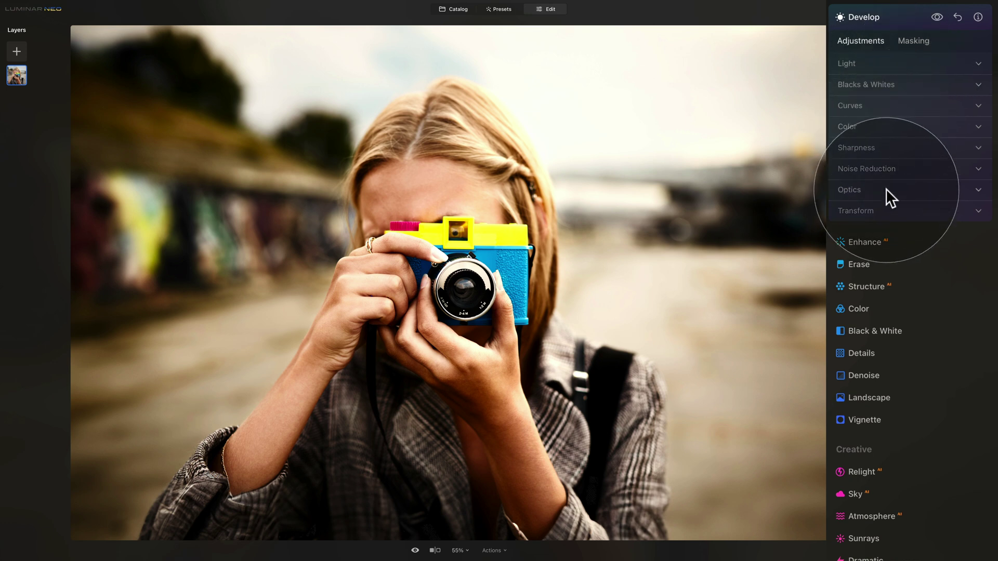
- Collapse Develop, open Vignette and darken the edges with Amount around -90
click(873, 17)
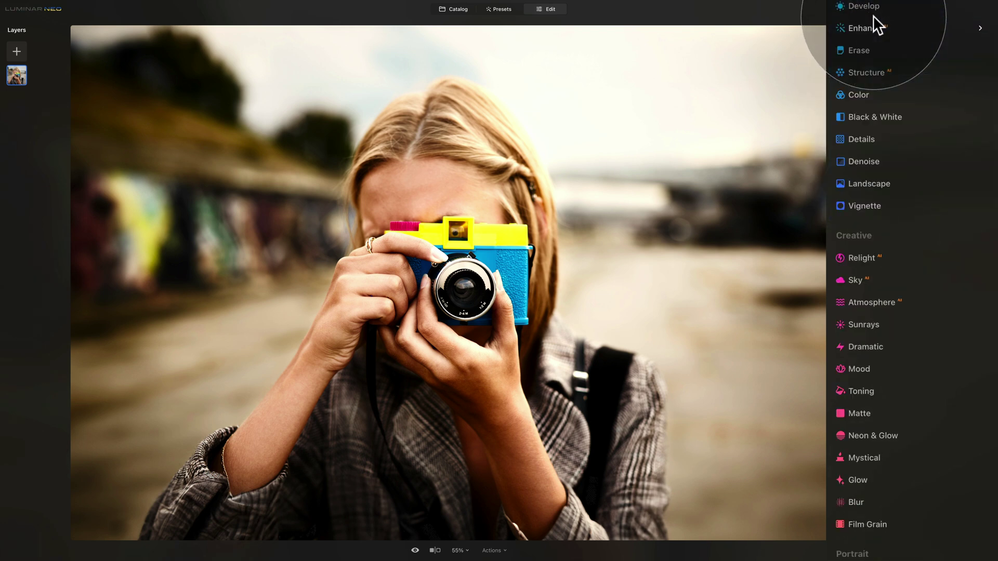
click(881, 211)
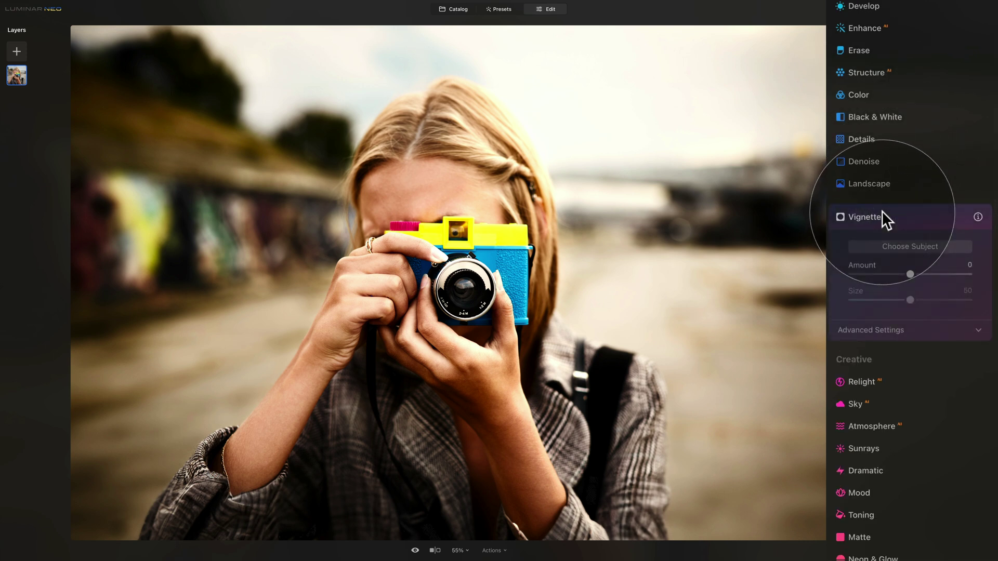
scroll(881, 211, down, 1)
scroll(881, 210, down, 1)
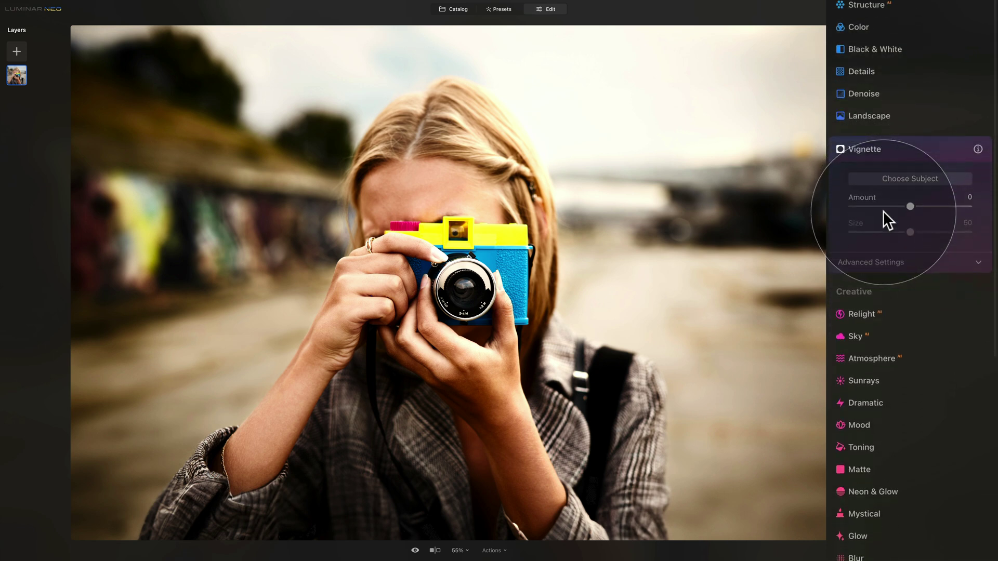
scroll(883, 211, down, 1)
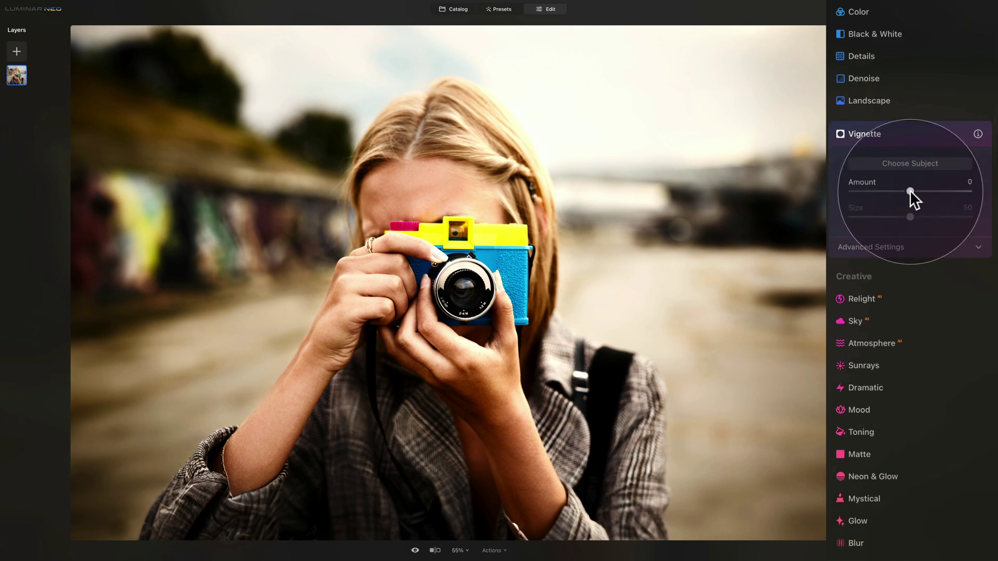
drag(909, 191, 851, 191)
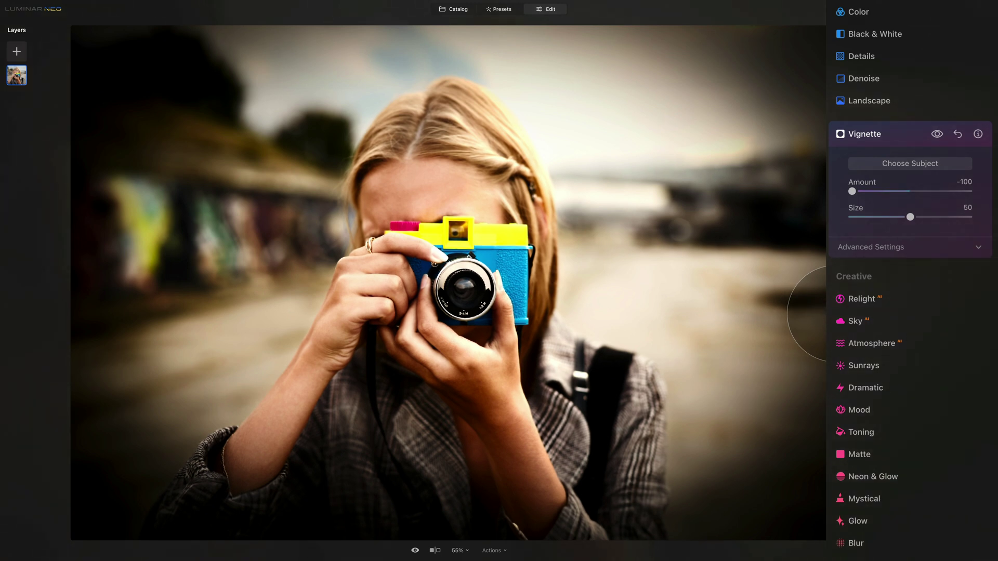
drag(852, 192, 860, 191)
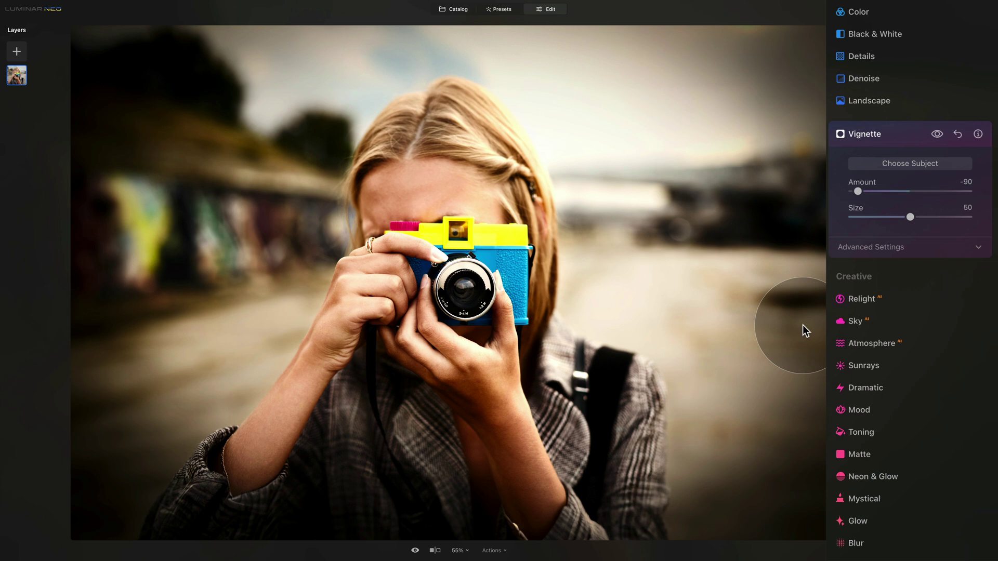
- Centre the vignette on the toy camera via Choose Subject and set Amount to -85
click(907, 163)
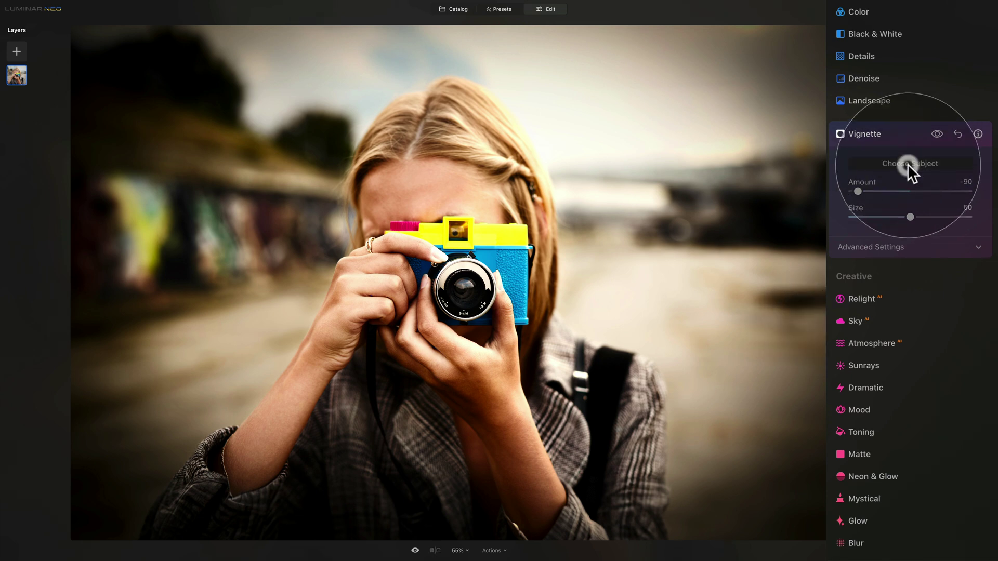
click(403, 234)
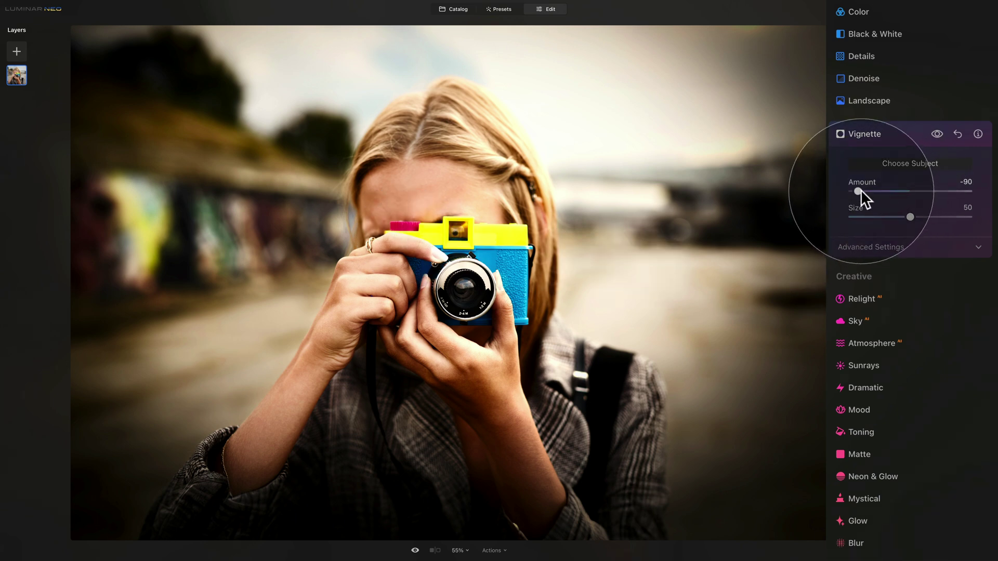
drag(859, 189, 865, 190)
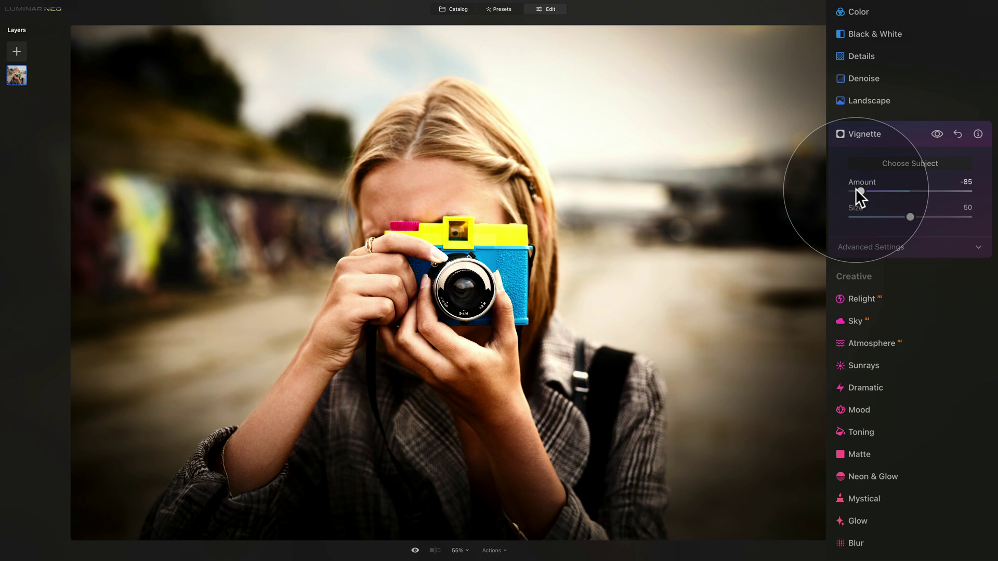
- Collapse Vignette and open Creative > Film Grain with Amount set to 25
click(889, 131)
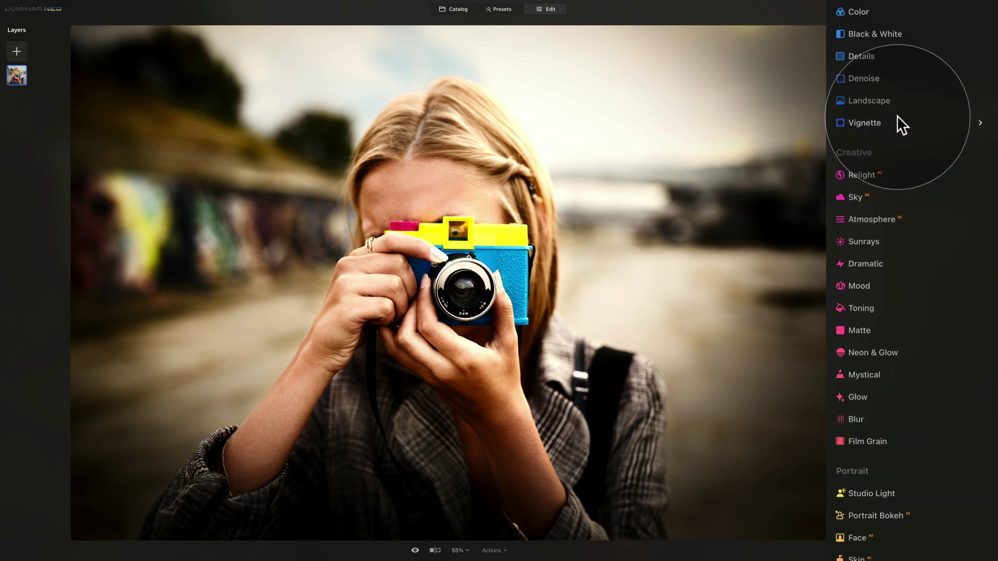
scroll(893, 115, down, 1)
scroll(891, 116, down, 2)
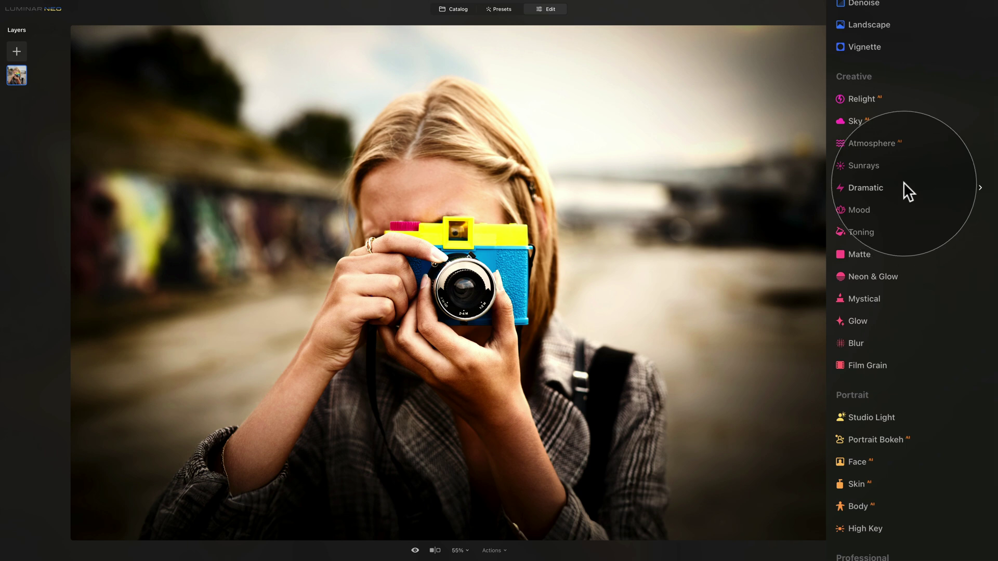
scroll(903, 182, down, 1)
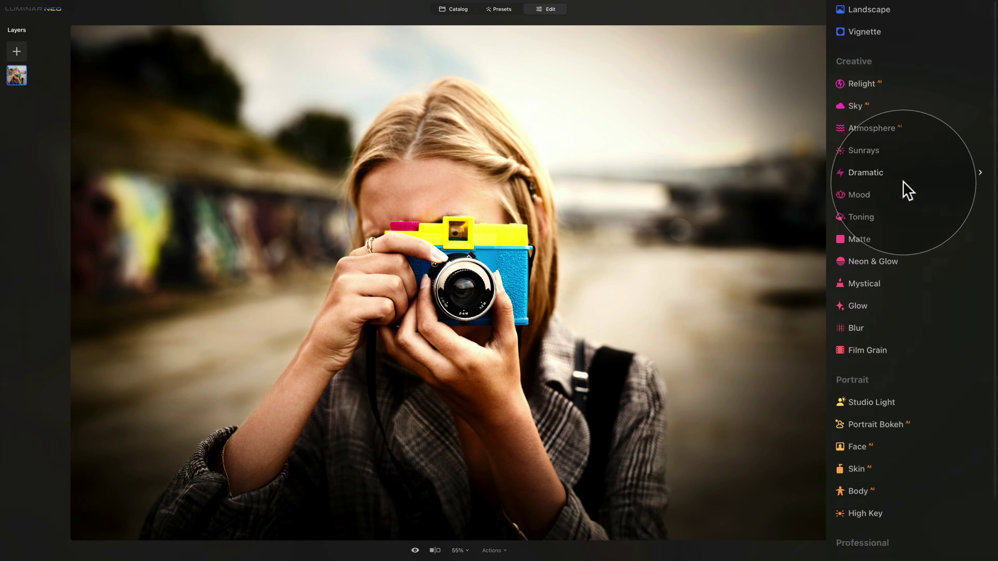
click(874, 339)
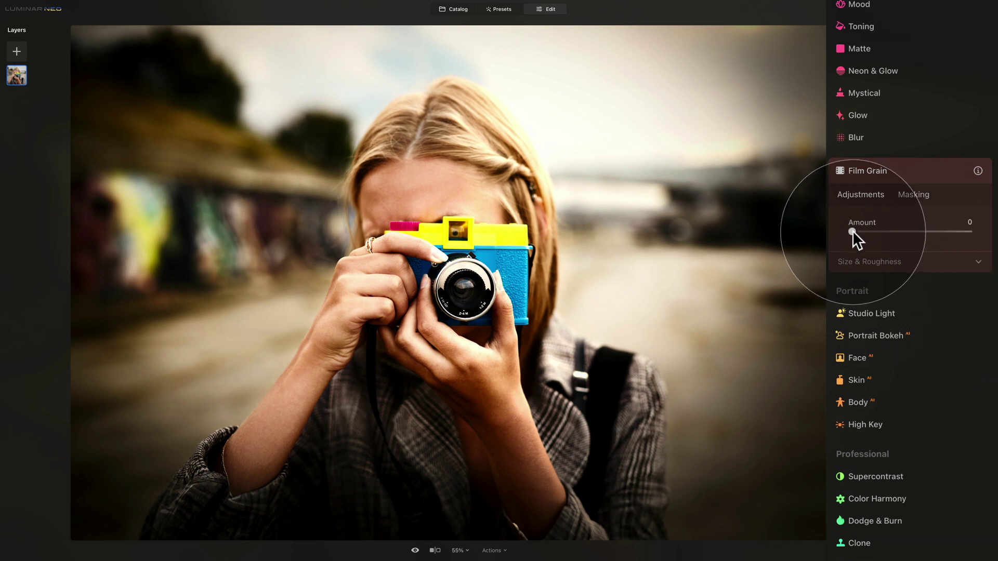
drag(852, 230, 887, 230)
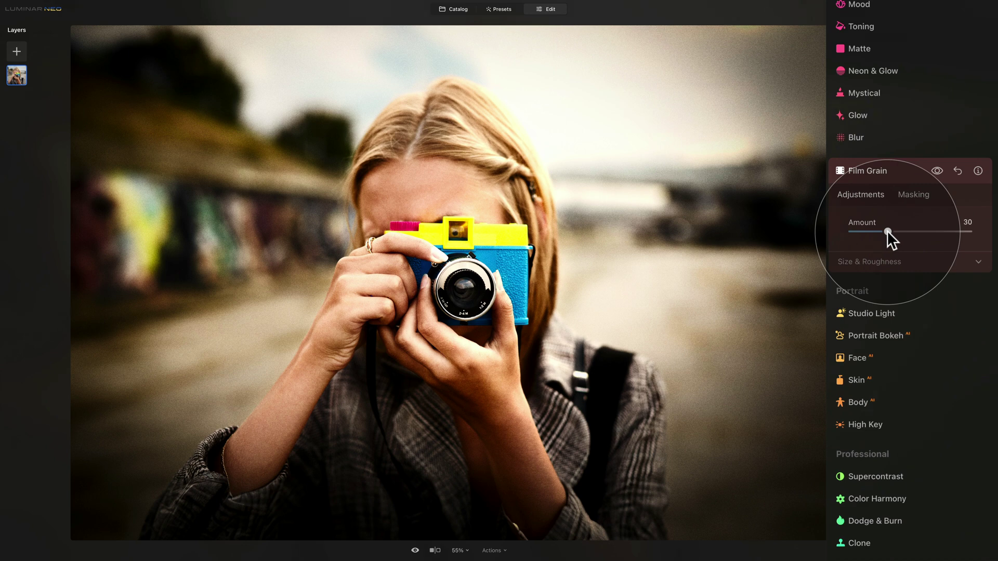
drag(886, 230, 881, 230)
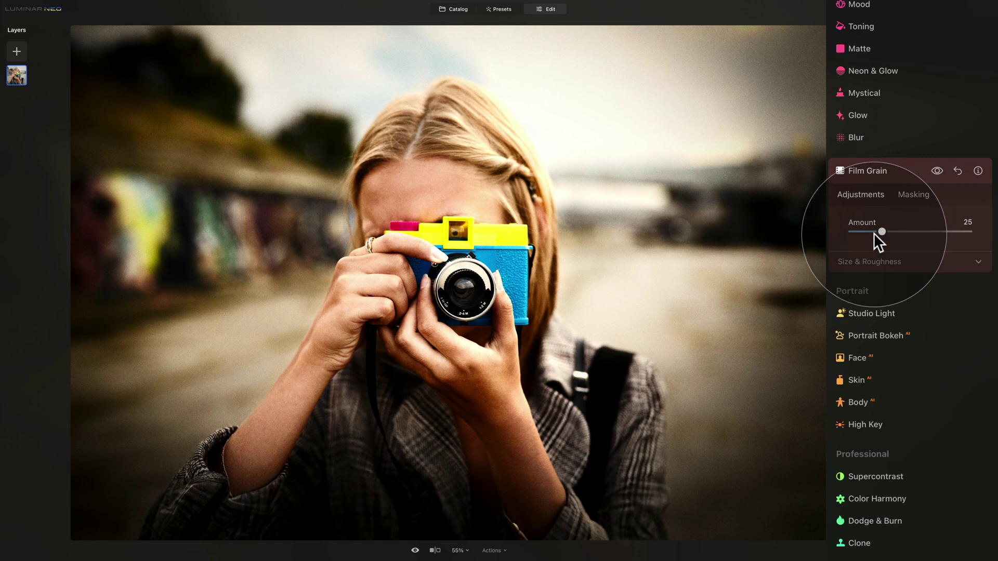
- Collapse Film Grain, open Blur with Gaussian selected and set Amount to 15
click(876, 172)
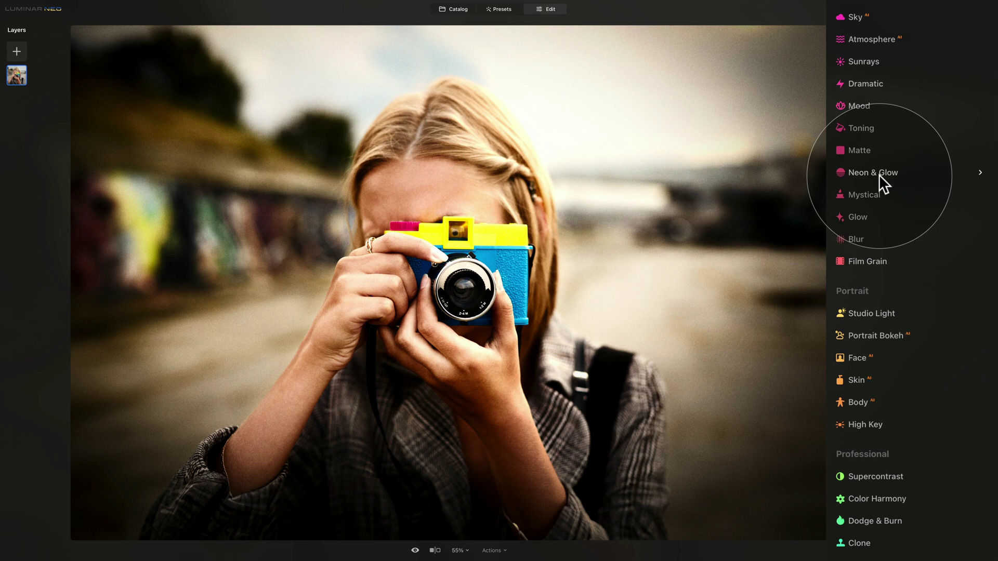
click(857, 237)
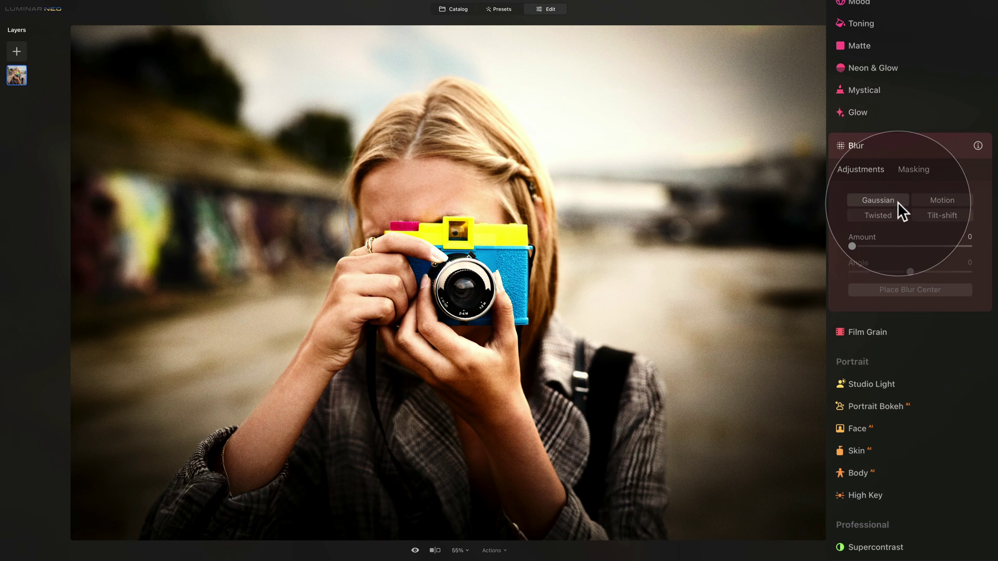
drag(850, 245, 866, 245)
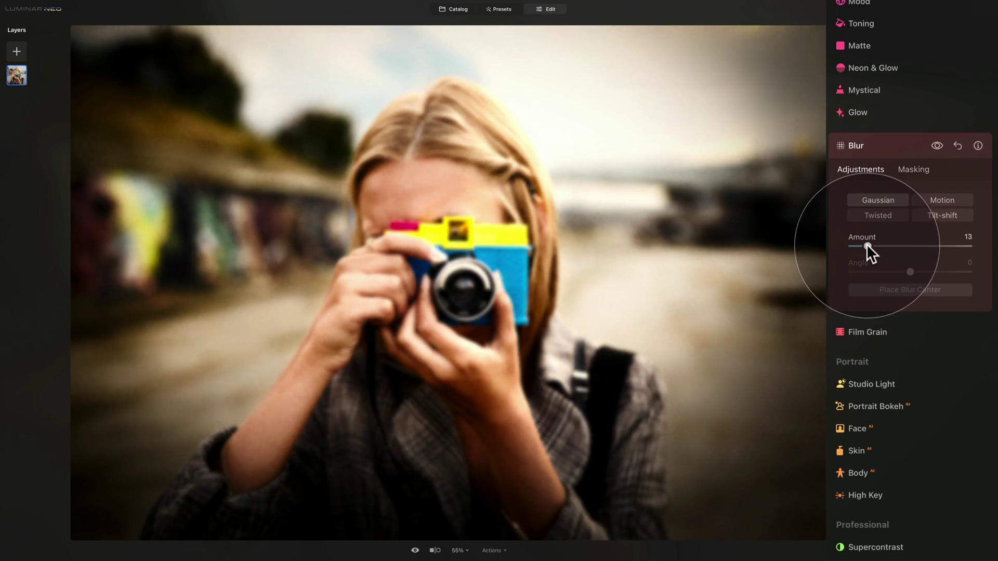
drag(867, 243, 872, 244)
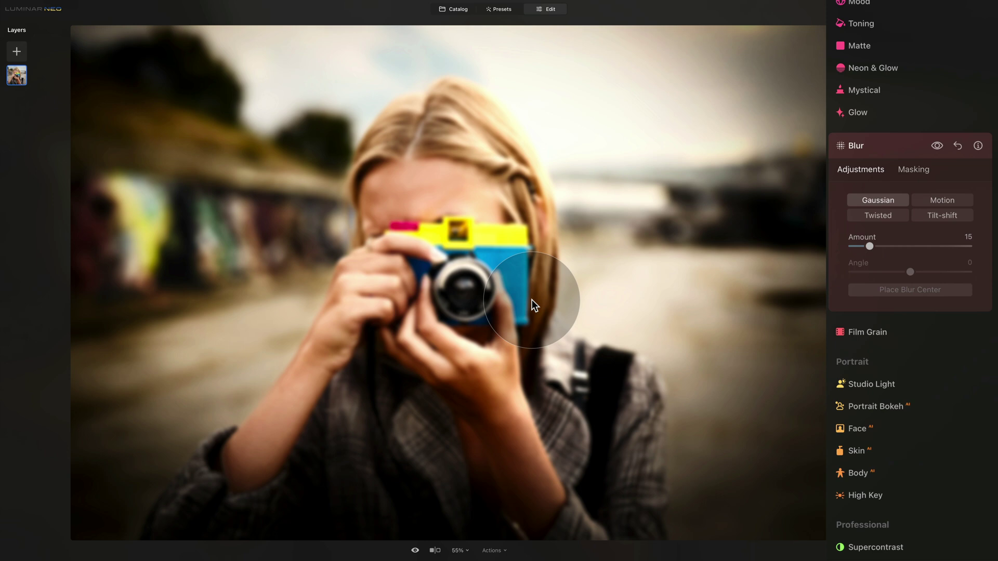
- Add a Radial Gradient mask to Blur over the toy camera and enlarge it around the woman
click(913, 170)
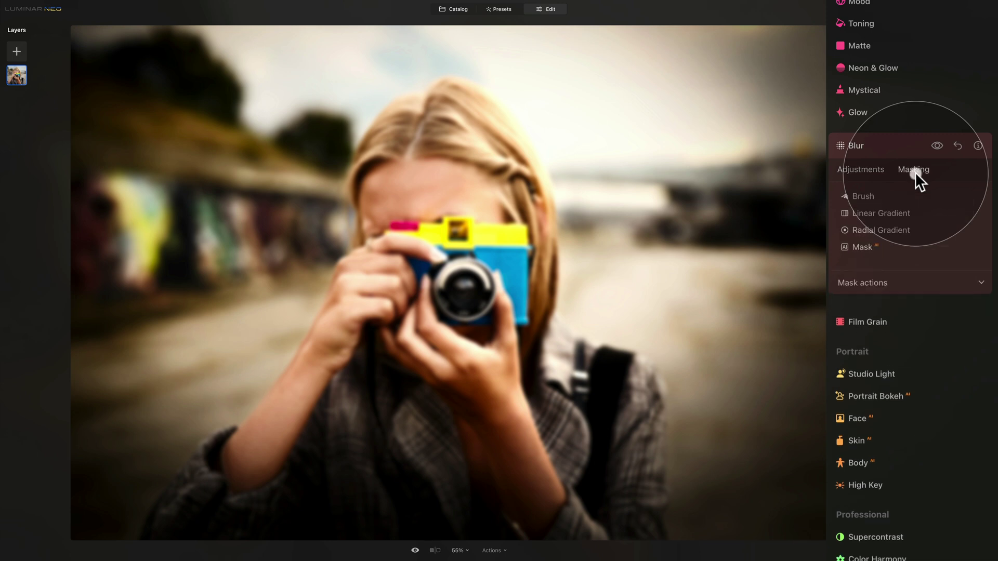
click(903, 232)
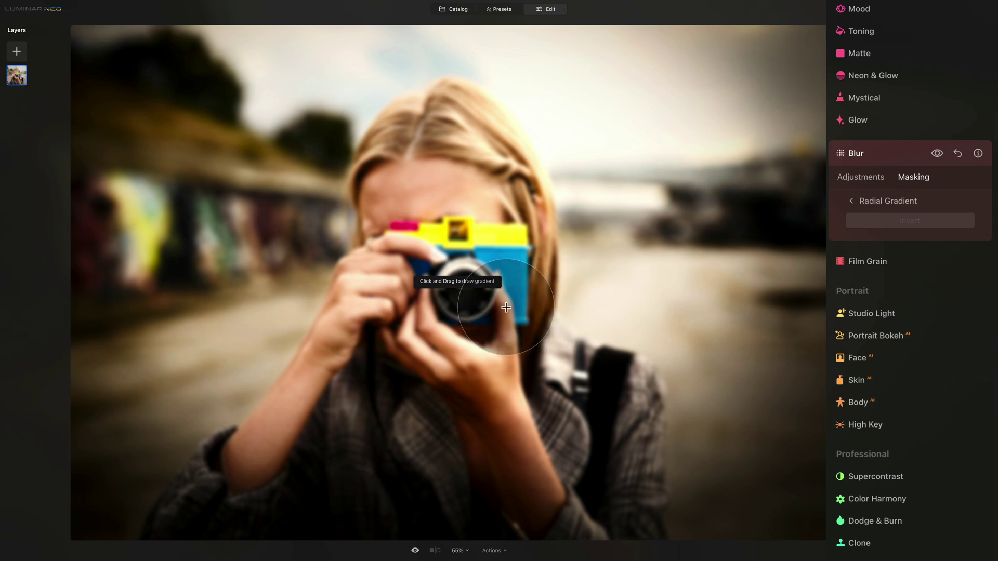
click(444, 253)
drag(515, 283, 532, 290)
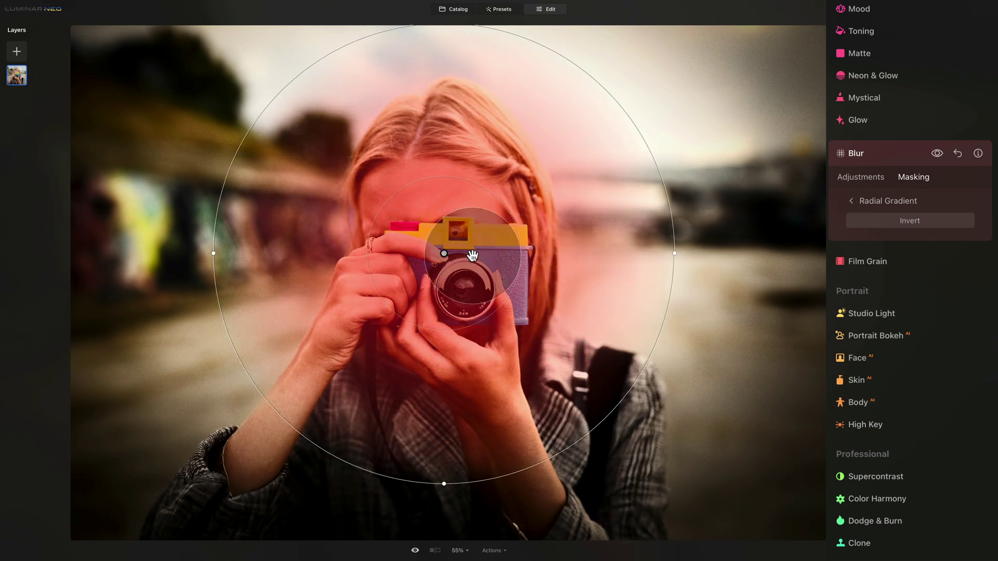
mouse_move(444, 253)
mouse_down()
mouse_move(478, 264)
mouse_move(436, 248)
mouse_up()
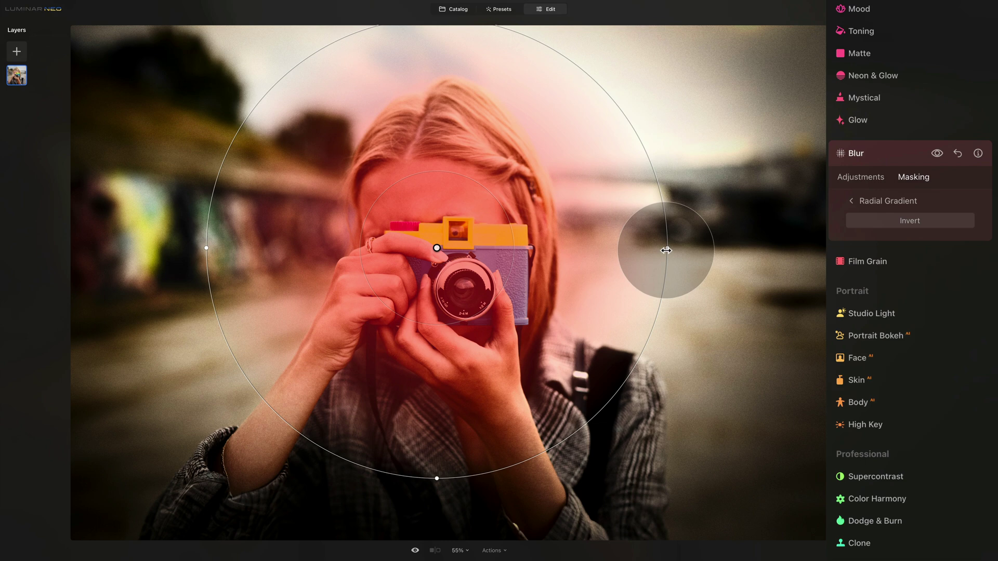
drag(666, 248, 721, 248)
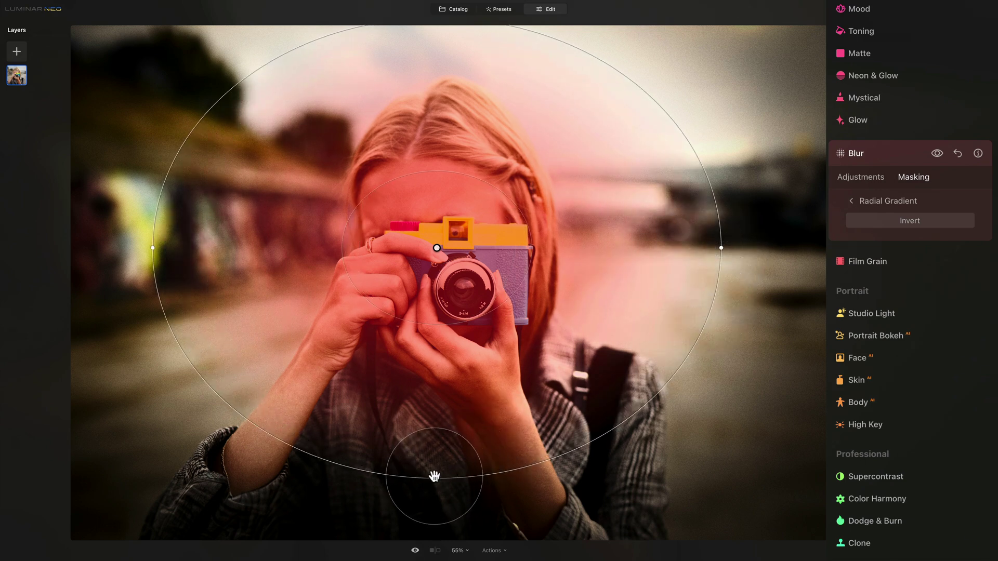
drag(436, 478, 437, 498)
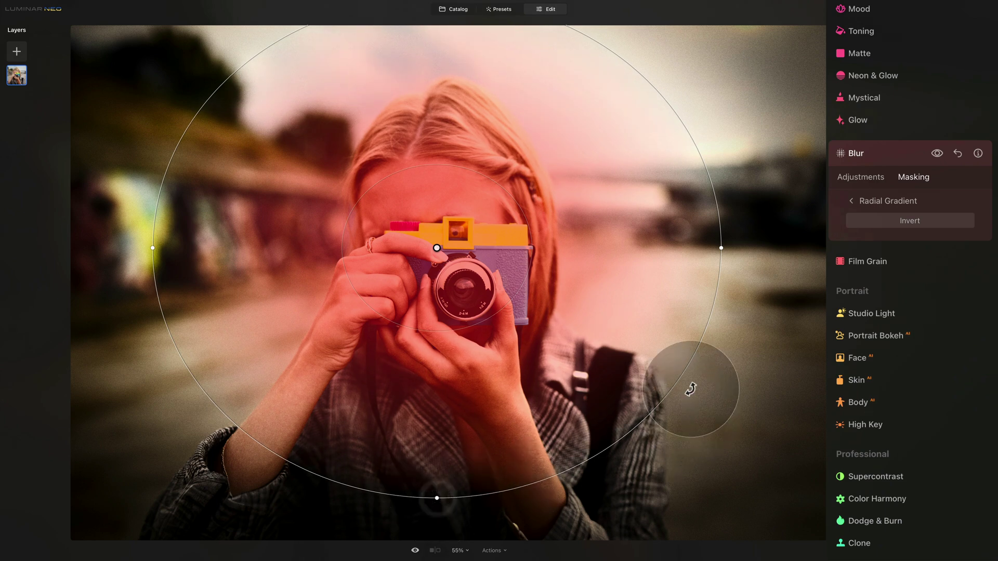
drag(678, 381, 730, 360)
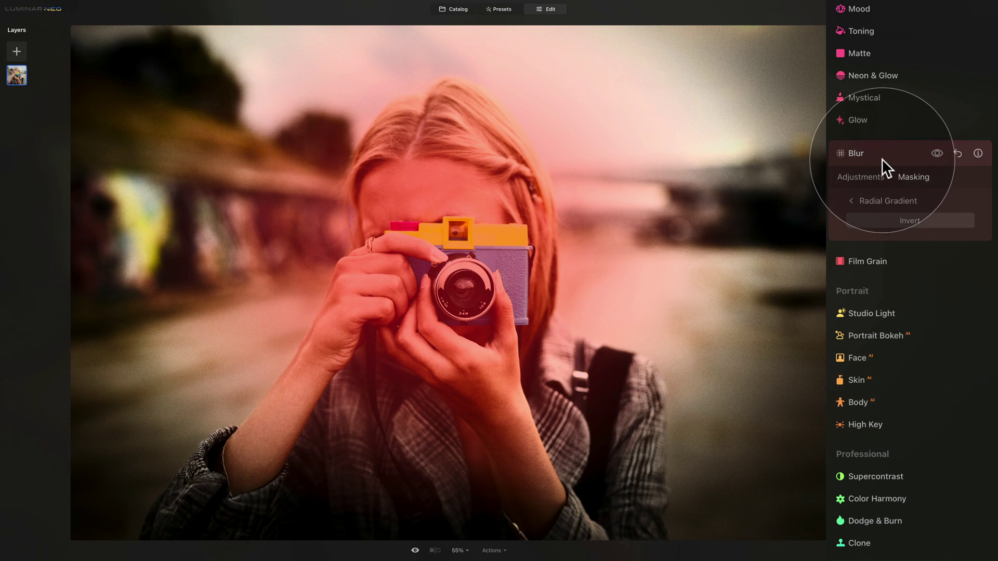
- Invert the radial gradient mask and keep Blur Amount at 15 in Adjustments
click(910, 220)
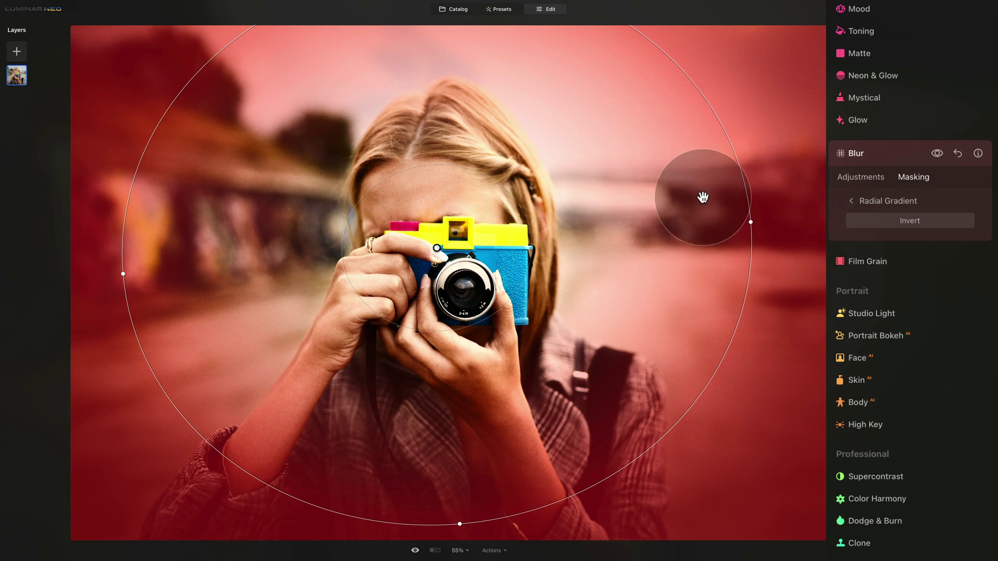
click(859, 178)
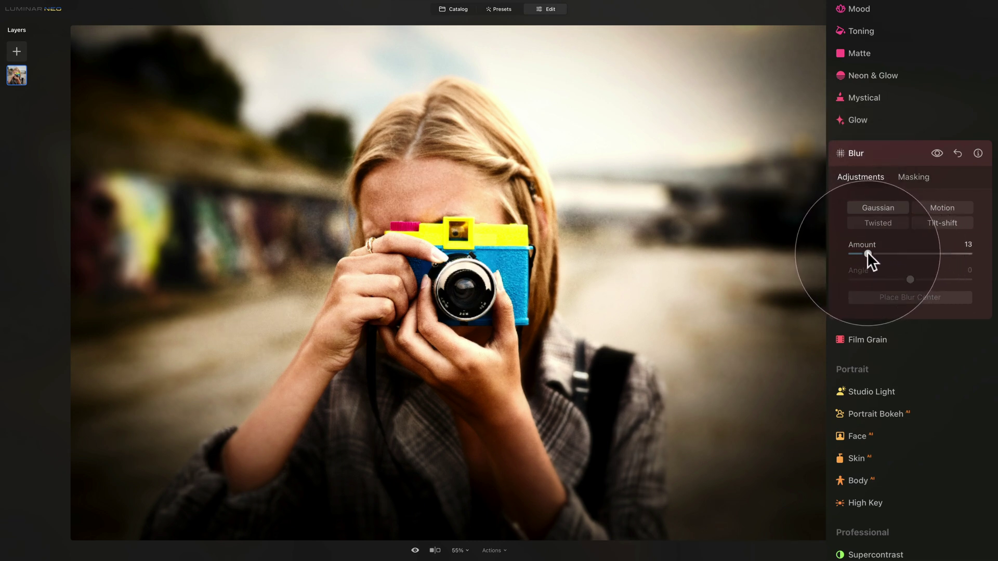
mouse_move(867, 251)
mouse_down()
mouse_move(878, 253)
mouse_move(869, 254)
mouse_up()
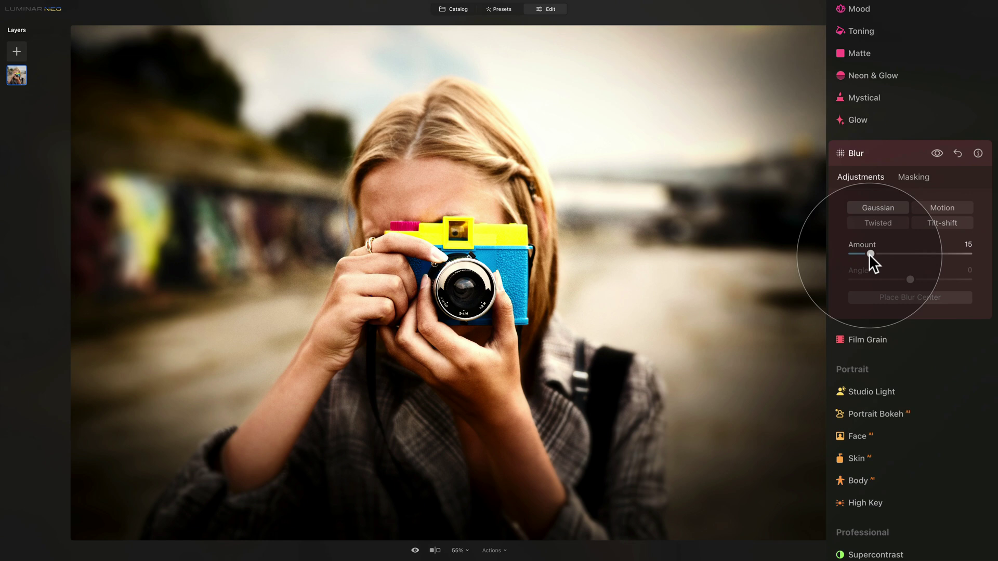
- Collapse Blur and expand Color Harmony under Professional
click(870, 152)
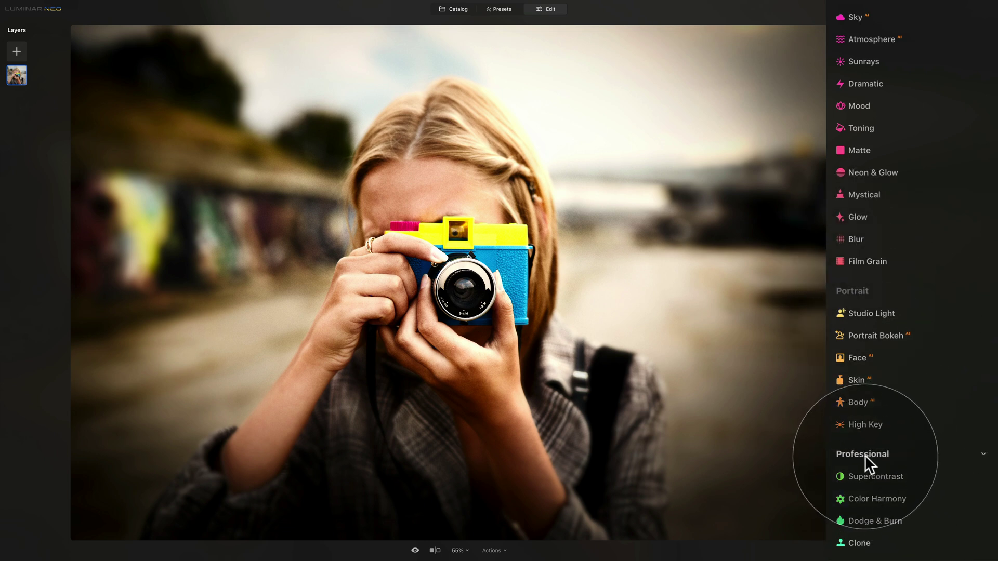
click(866, 496)
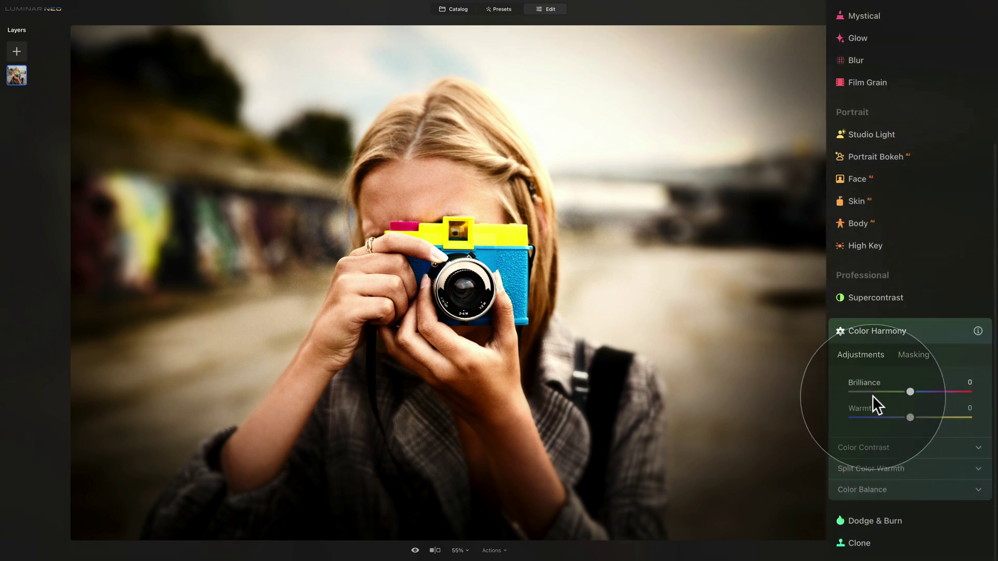
- Set the Shadows color balance to Cyan-Red -19, Magenta-Green 6, Yellow-Blue 9, then compare
click(874, 490)
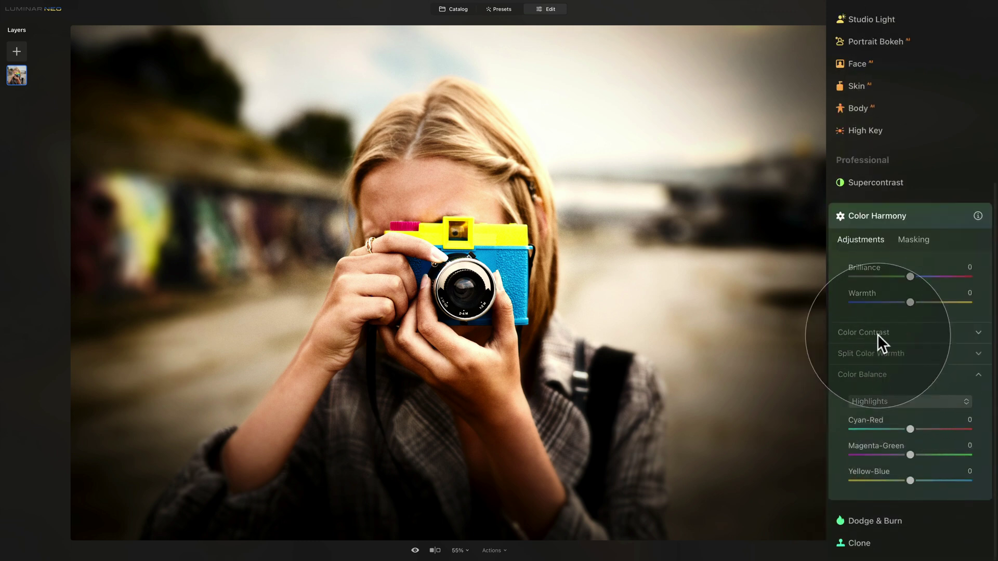
click(915, 401)
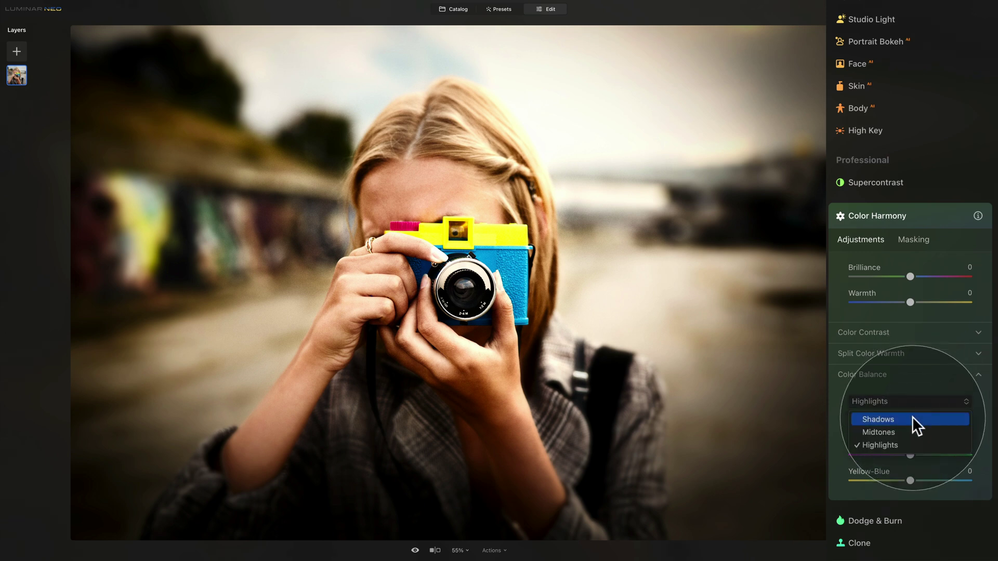
click(912, 418)
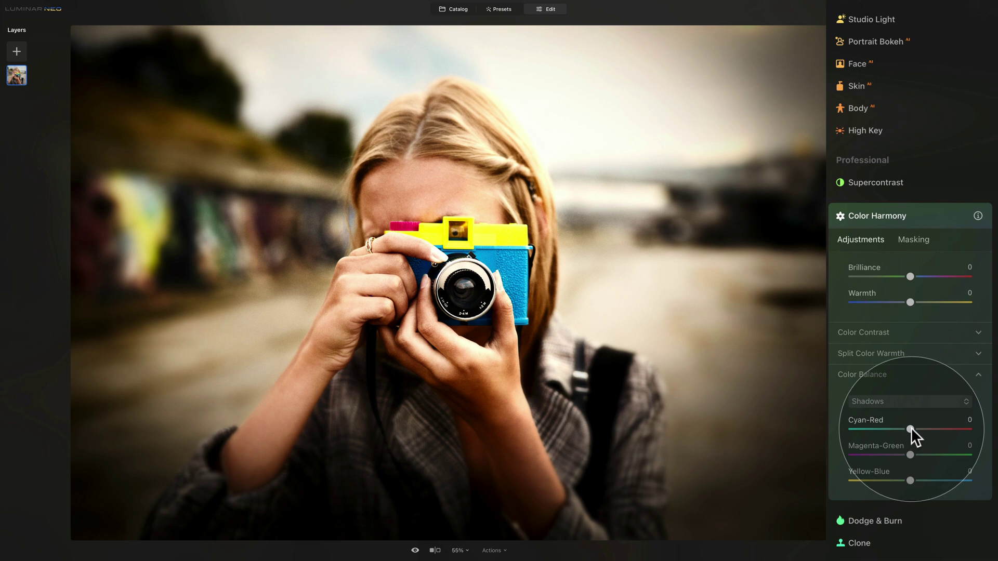
mouse_move(910, 427)
mouse_down()
mouse_move(881, 427)
mouse_move(894, 426)
mouse_up()
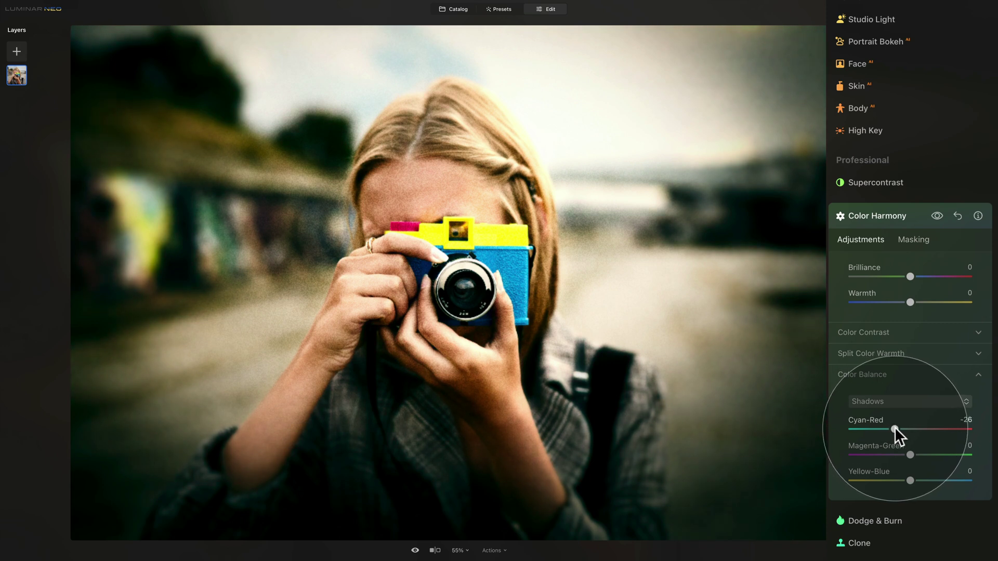
click(894, 426)
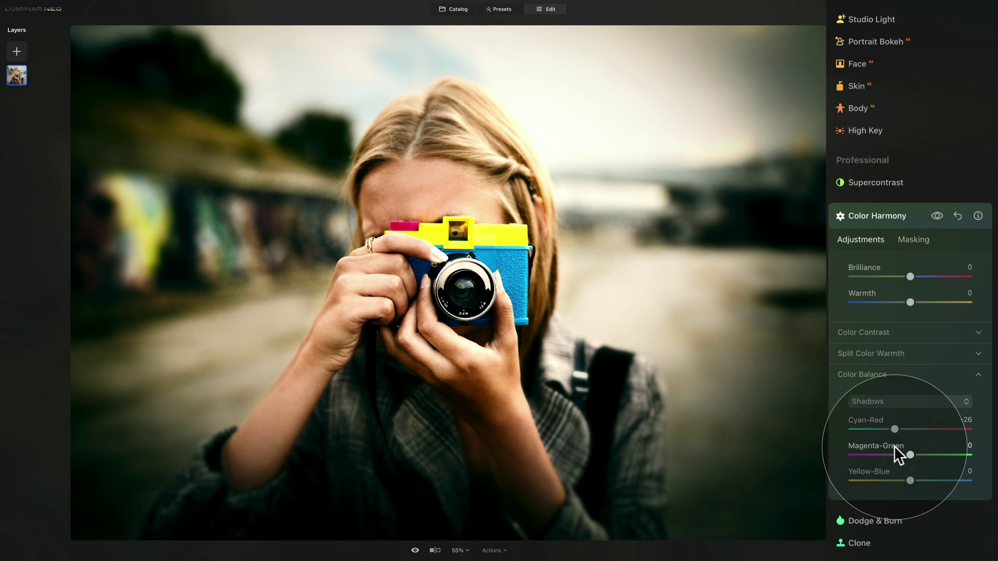
drag(909, 454, 912, 454)
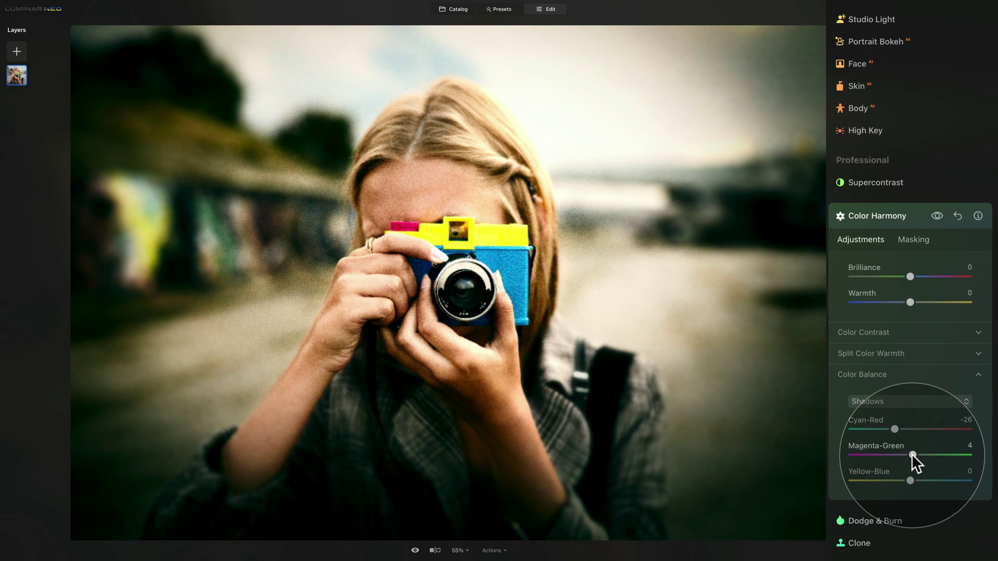
click(911, 454)
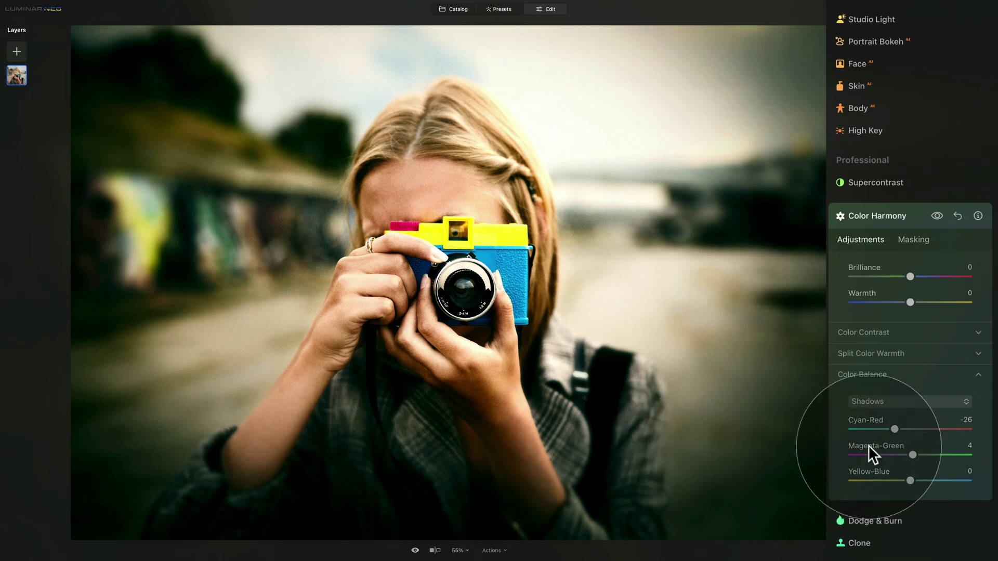
drag(910, 480, 915, 479)
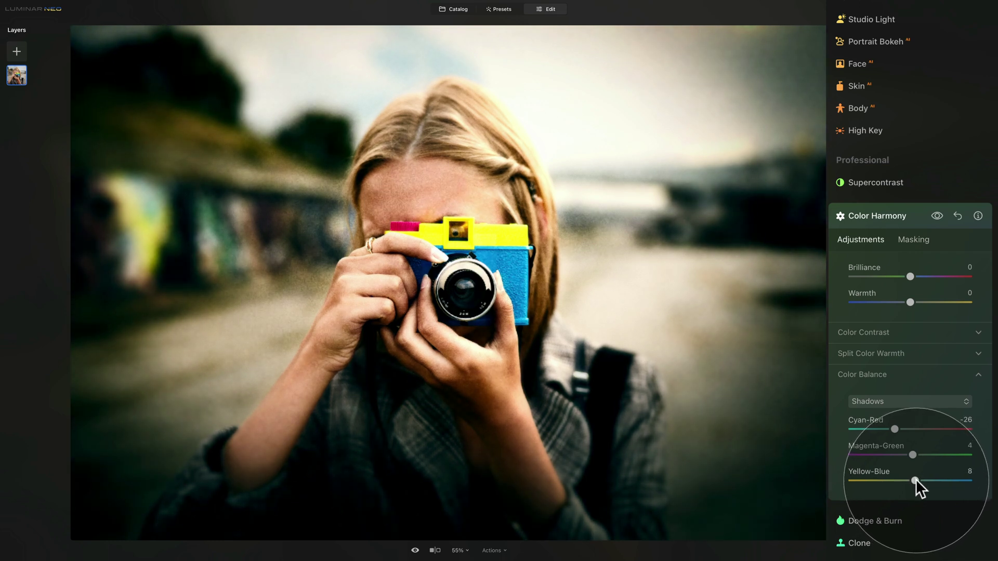
drag(896, 430, 898, 431)
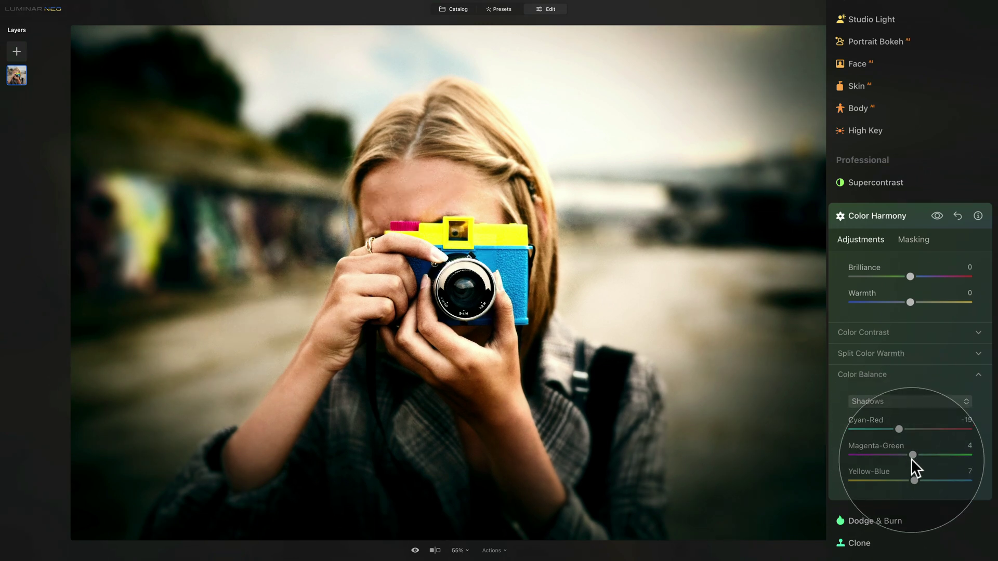
drag(912, 456, 916, 480)
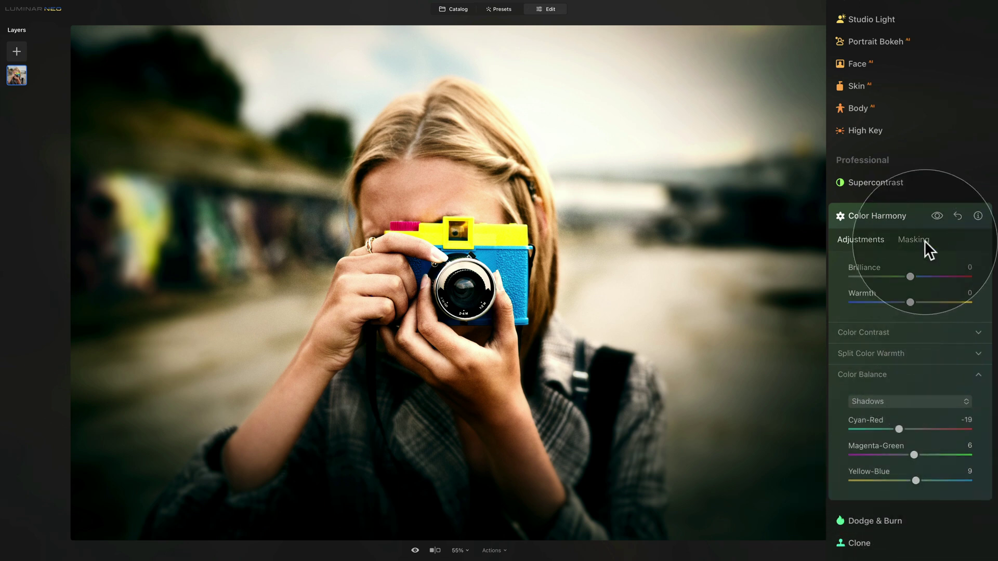
click(937, 216)
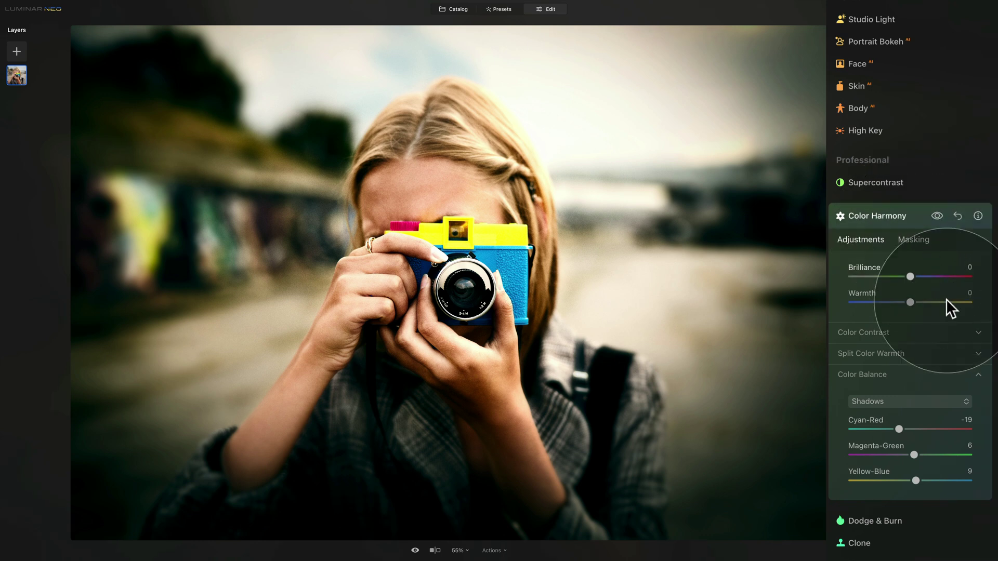
- Set the Highlights color balance to Cyan-Red 16, Magenta-Green -8, Yellow-Blue -5, then compare
click(909, 400)
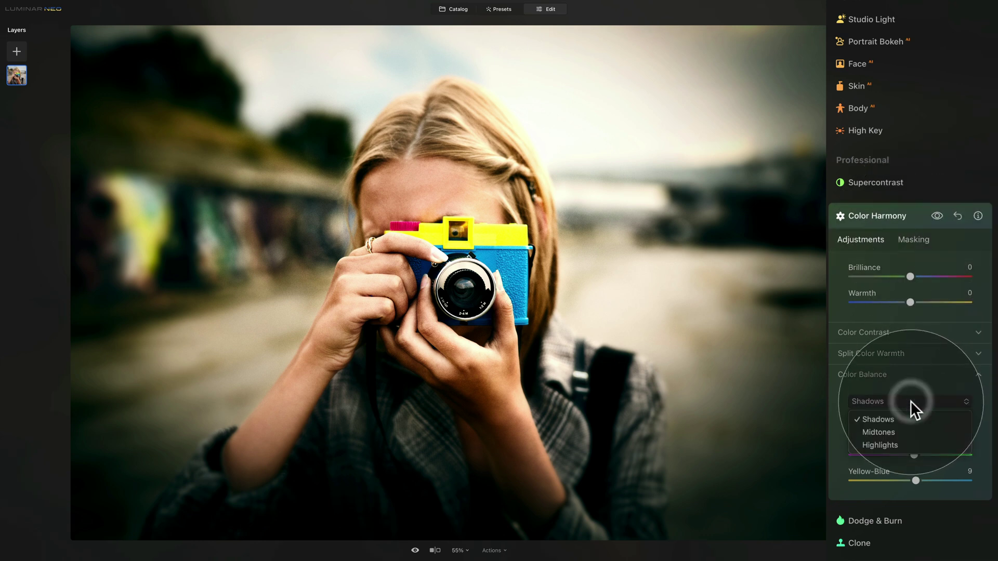
click(918, 445)
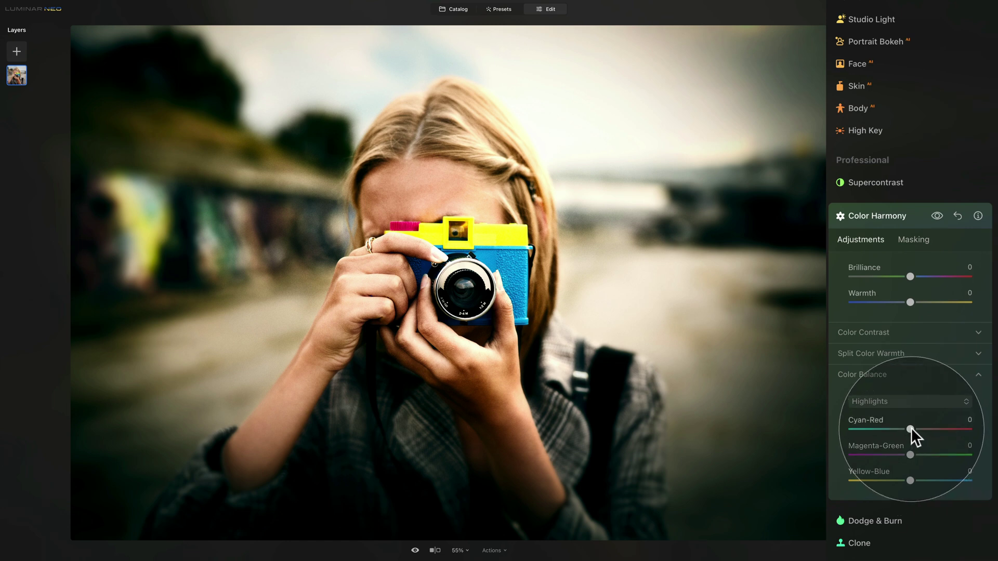
mouse_move(910, 430)
mouse_down()
mouse_move(930, 429)
mouse_move(921, 428)
mouse_up()
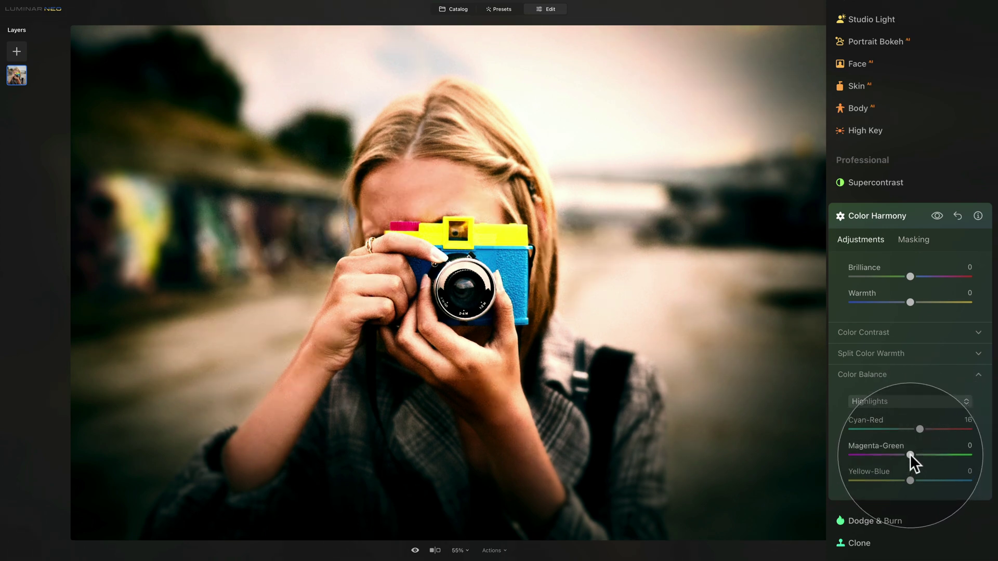
drag(909, 455, 904, 456)
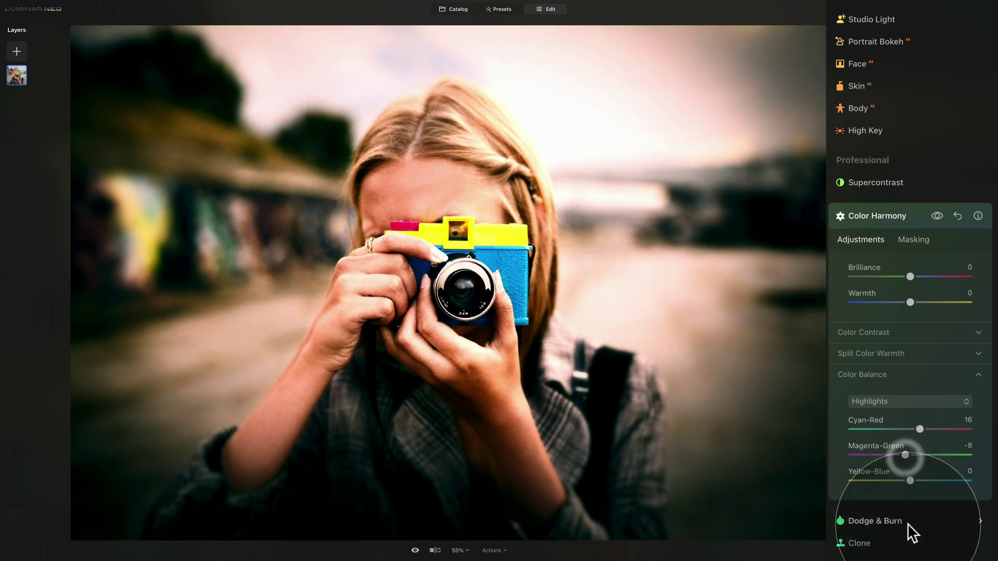
drag(909, 478, 903, 478)
click(903, 478)
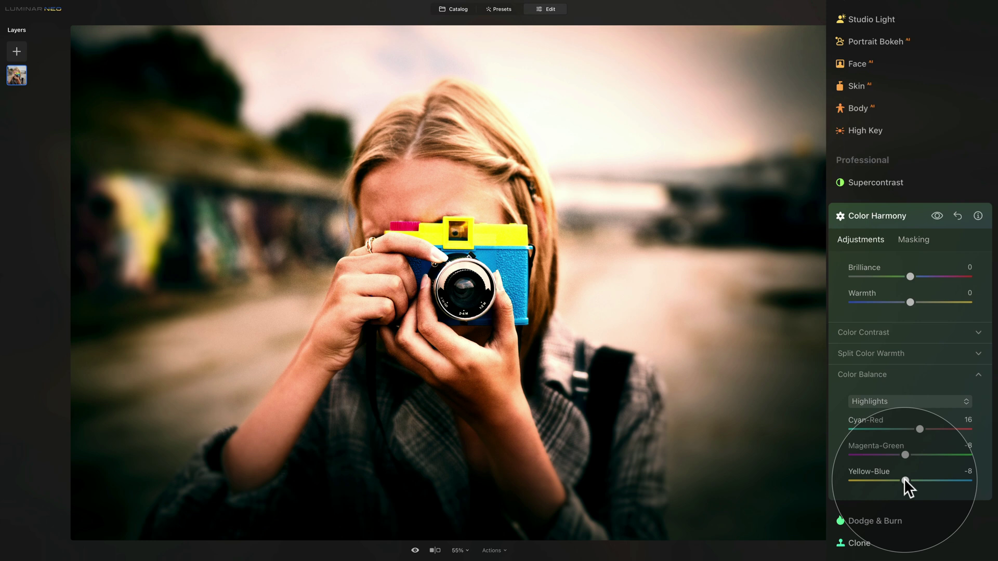
drag(903, 478, 908, 478)
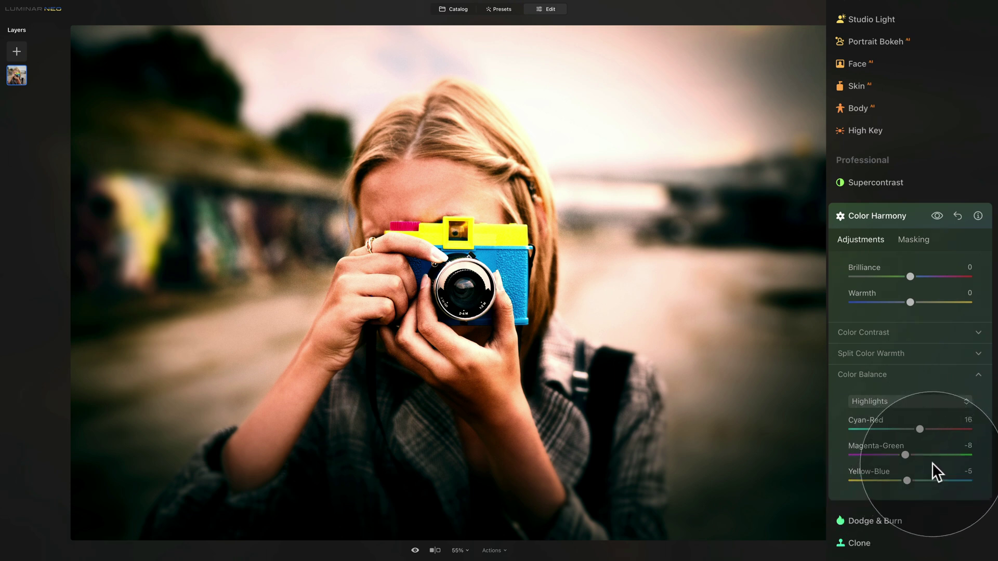
click(936, 215)
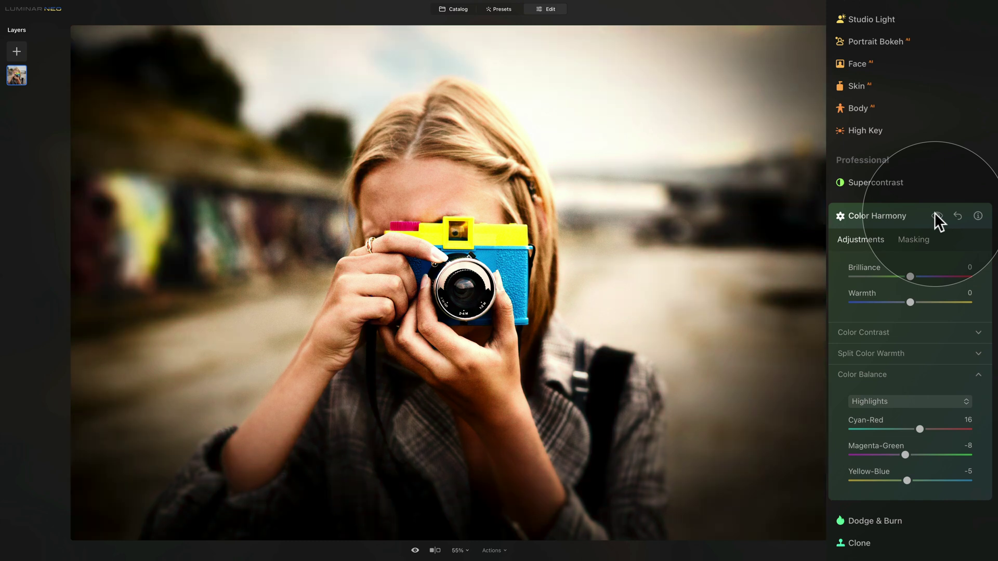
click(936, 215)
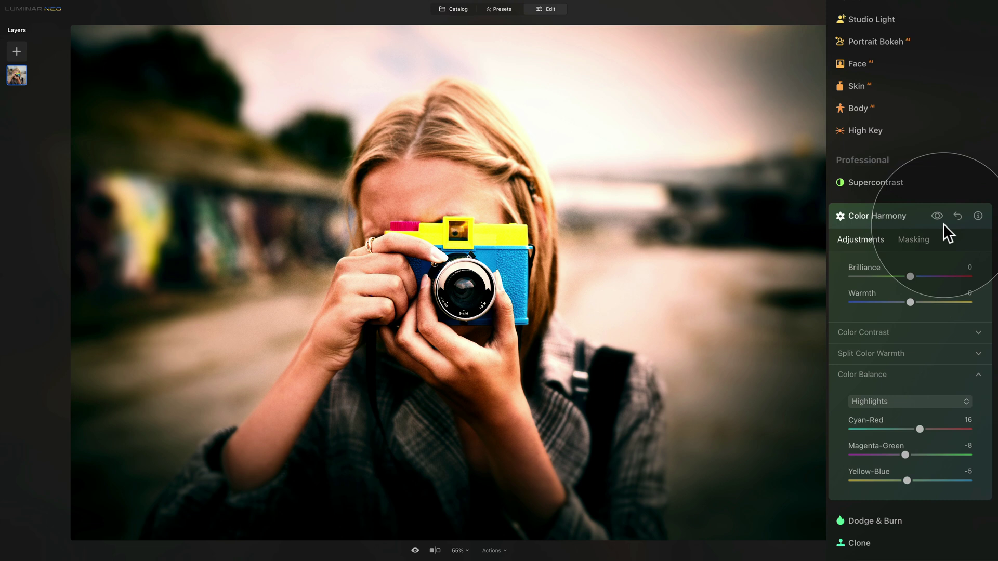
- Collapse the Color Harmony controls and scroll the tool list back to the top
click(899, 214)
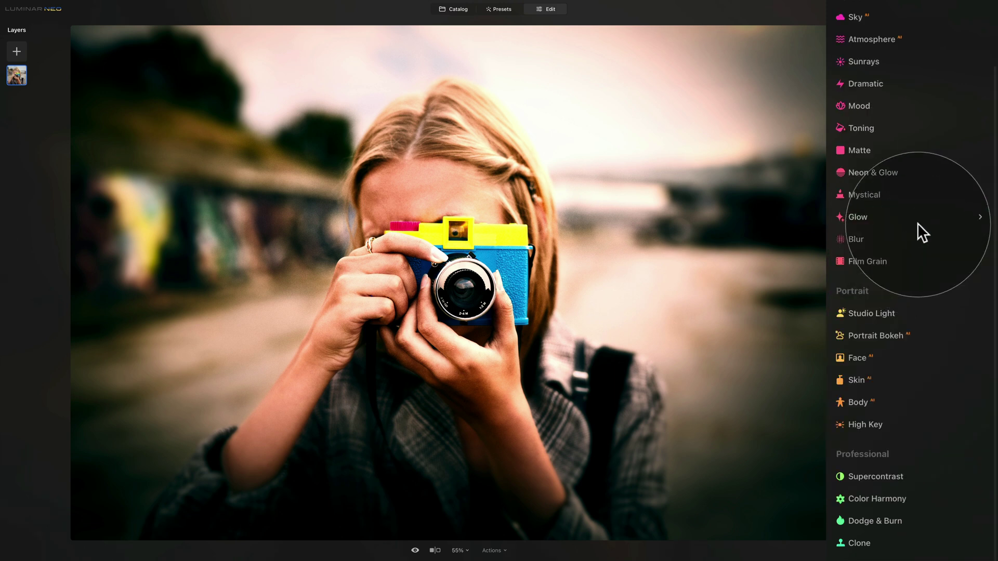
scroll(914, 343, up, 7)
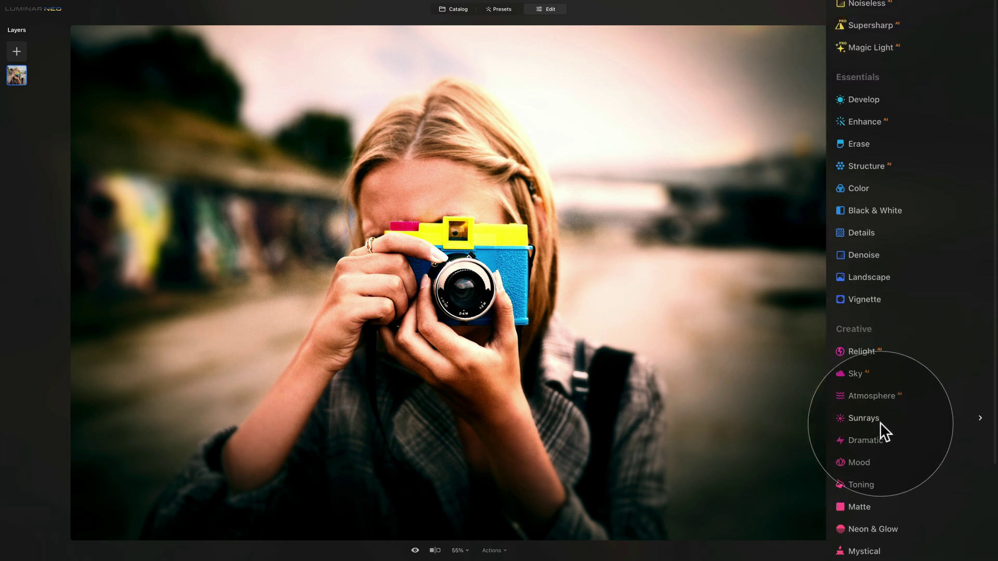
scroll(880, 422, up, 5)
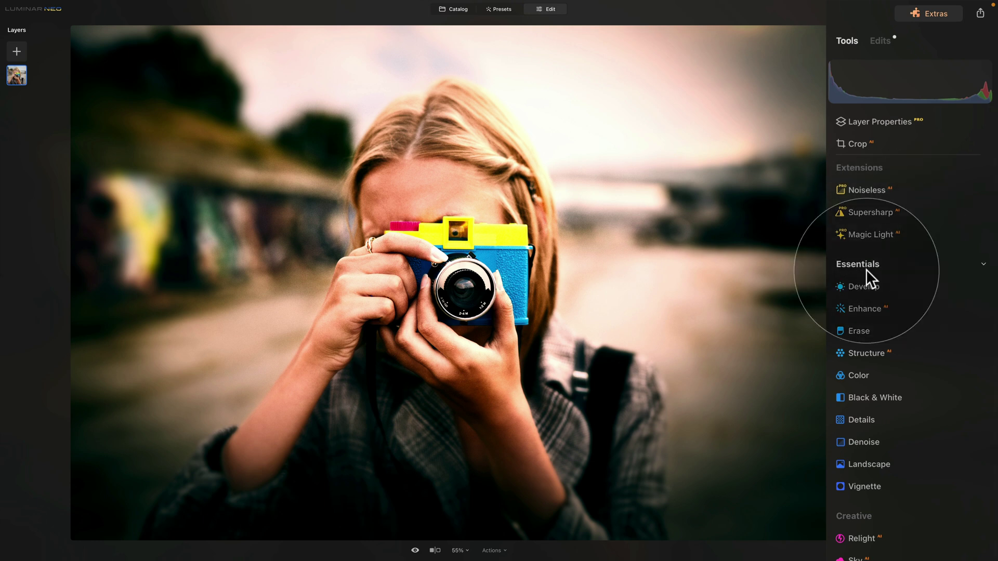
- Compare before/after, review the applied edits list, and return to the Tools list
click(414, 551)
click(414, 550)
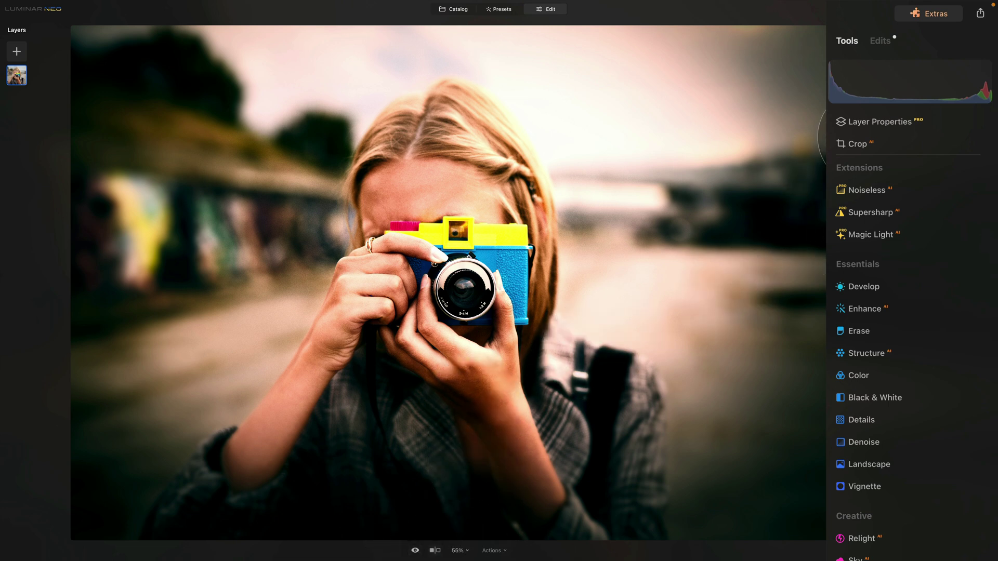
click(875, 42)
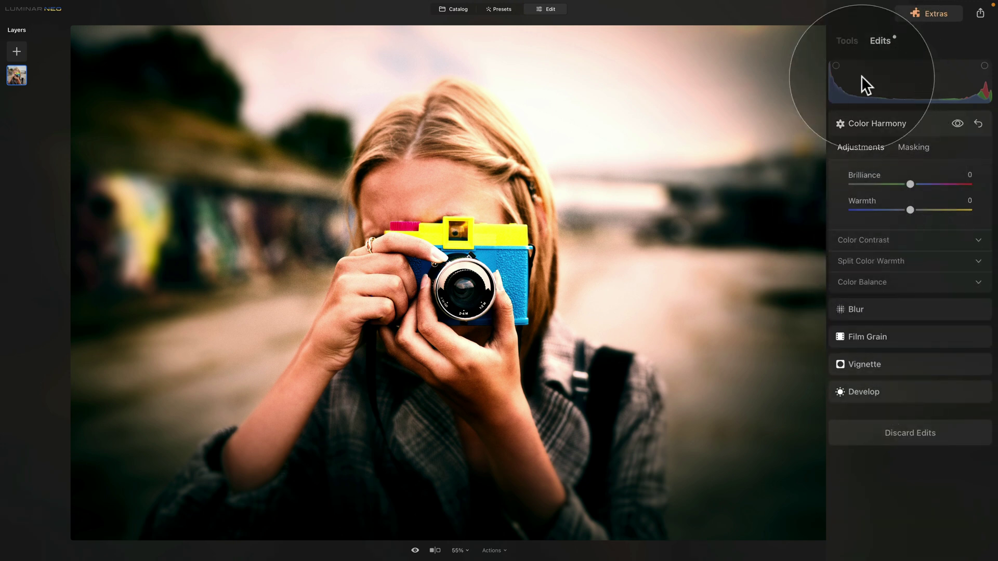
click(847, 41)
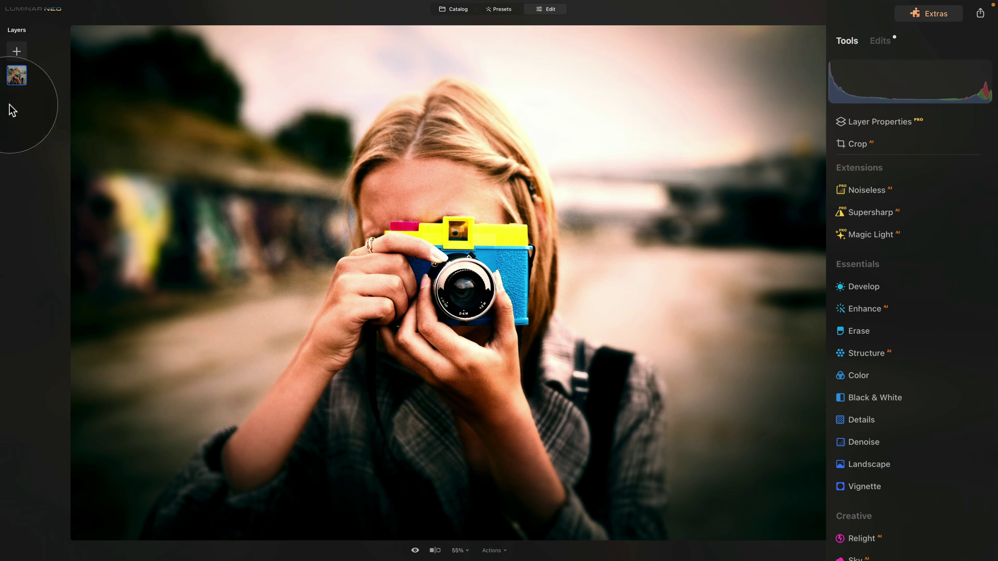
- Add a Light Leaks image layer, Screen-blended, and lower its opacity to 44
click(17, 51)
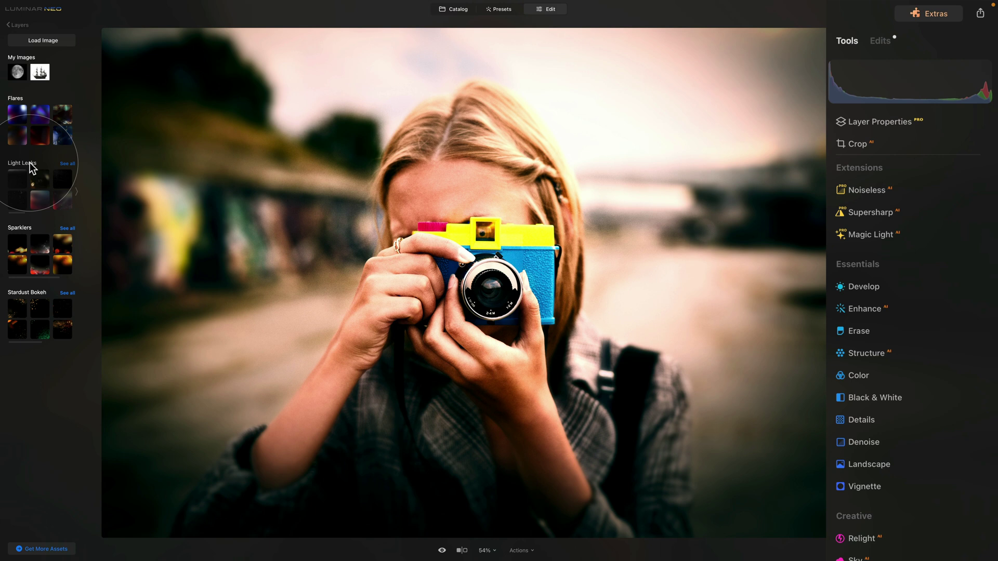
click(39, 201)
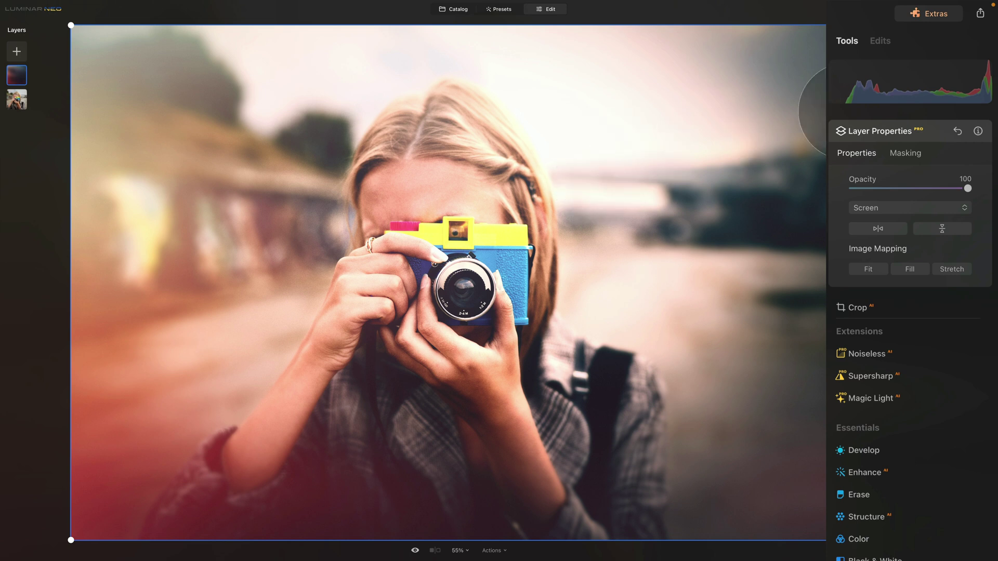
drag(966, 188, 897, 196)
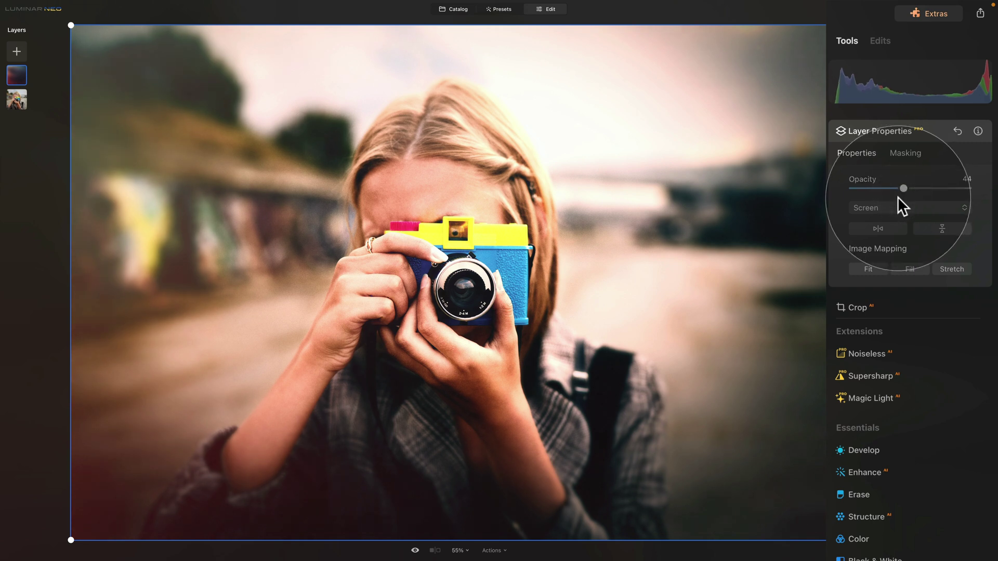
- Close Layer Properties and compare the finished edit with the original, including split view
click(899, 132)
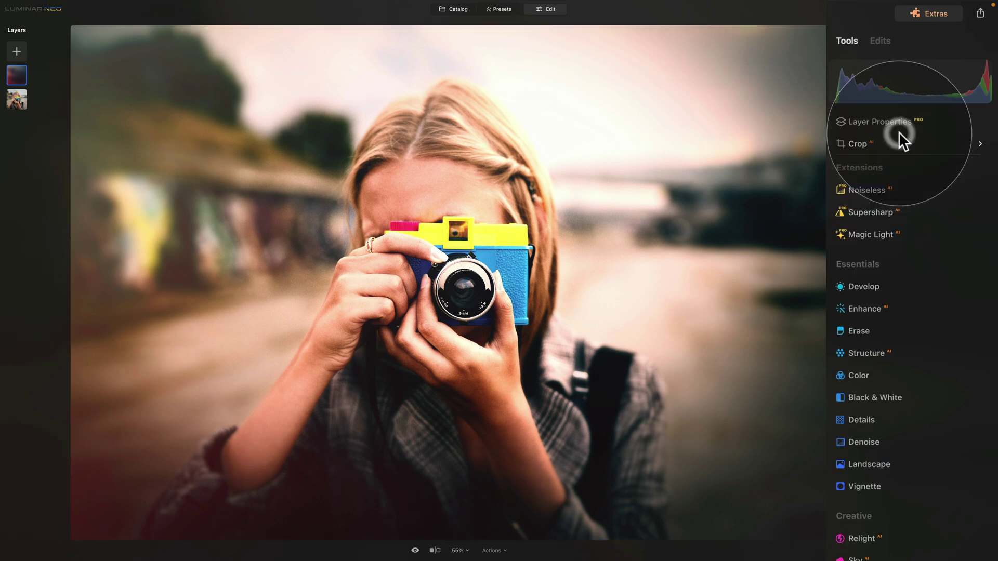
click(415, 551)
click(415, 550)
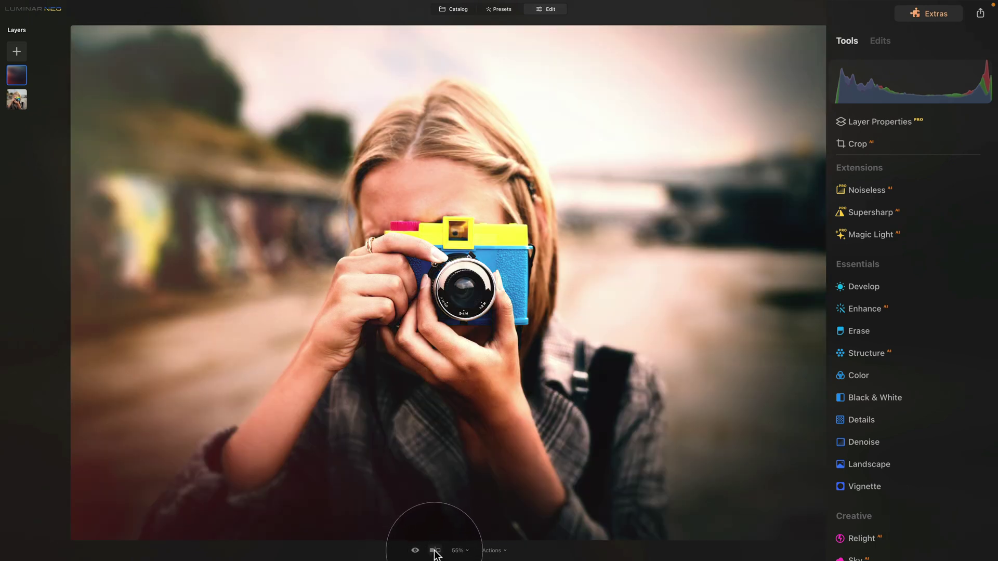
click(435, 551)
drag(458, 296, 457, 260)
click(436, 552)
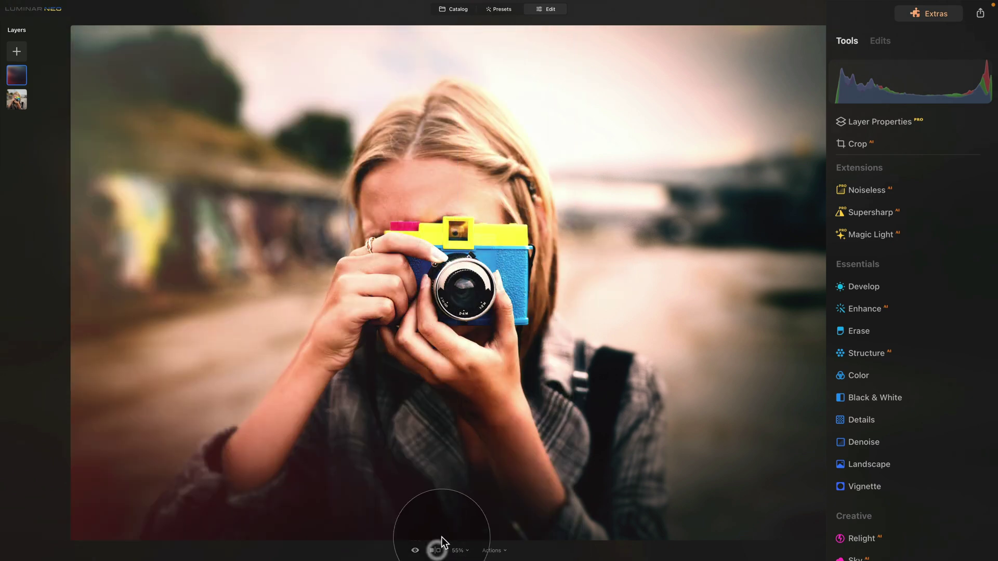